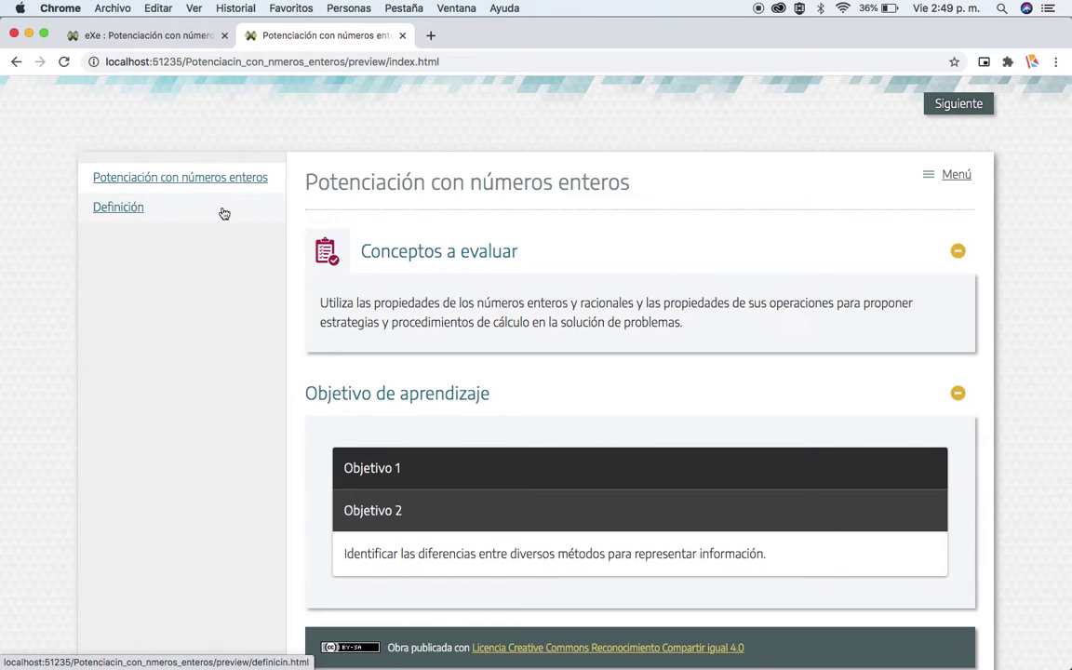
# Look through the previewed pages from Definición and Propiedades de la potenciación to the property subpages, as far as Potencia de un producto.
pyautogui.click(132, 211)
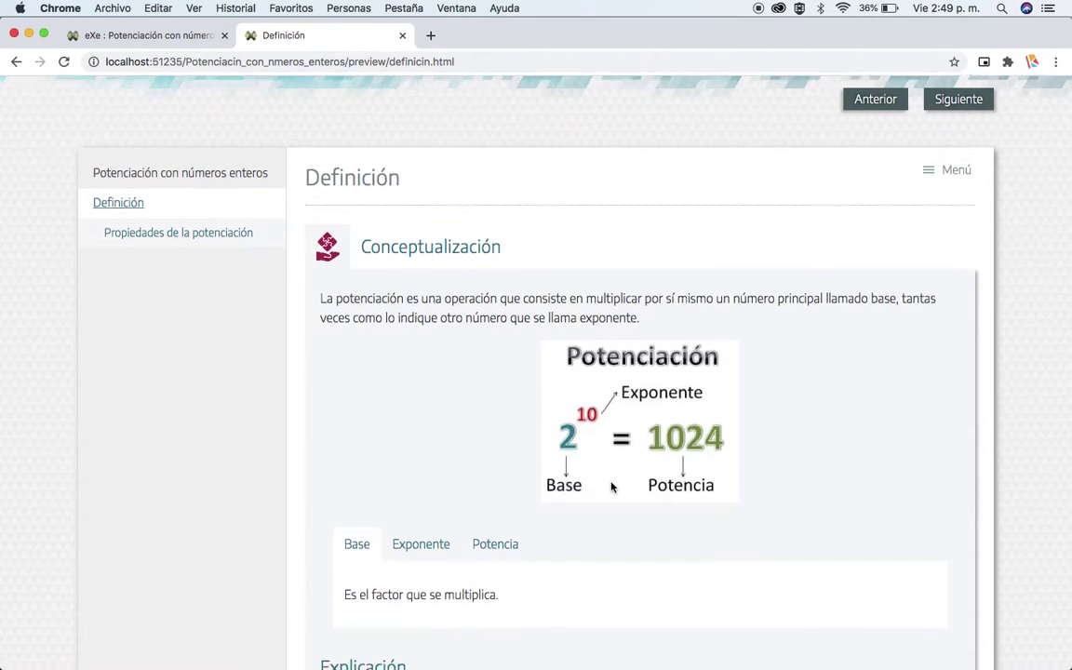
pyautogui.scroll(-5, 611, 486)
pyautogui.scroll(5, 610, 486)
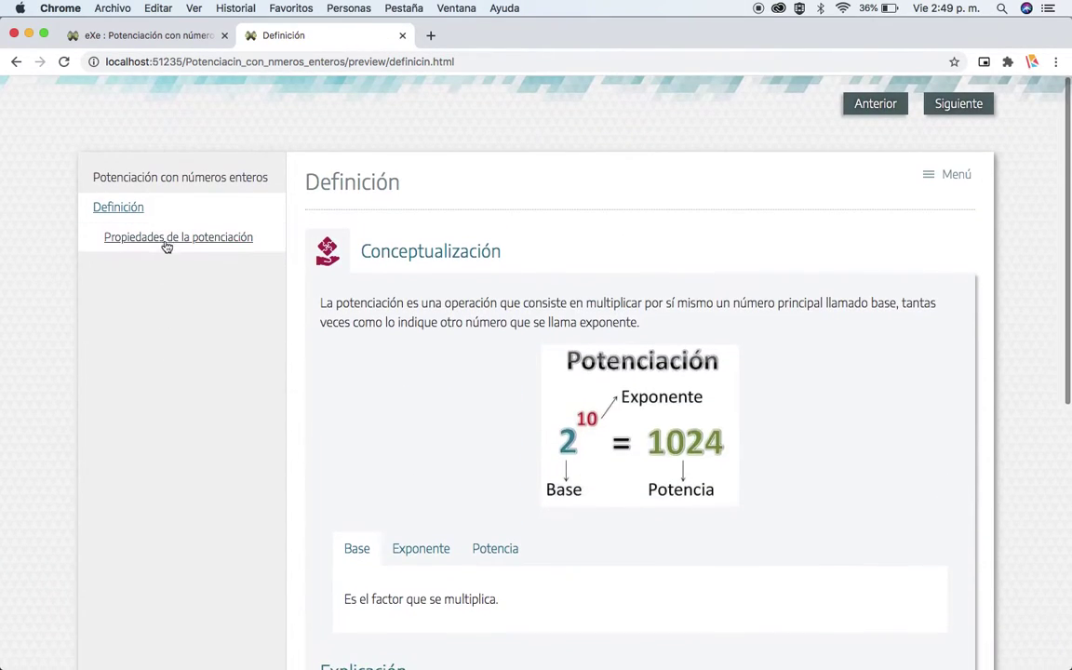
pyautogui.click(168, 241)
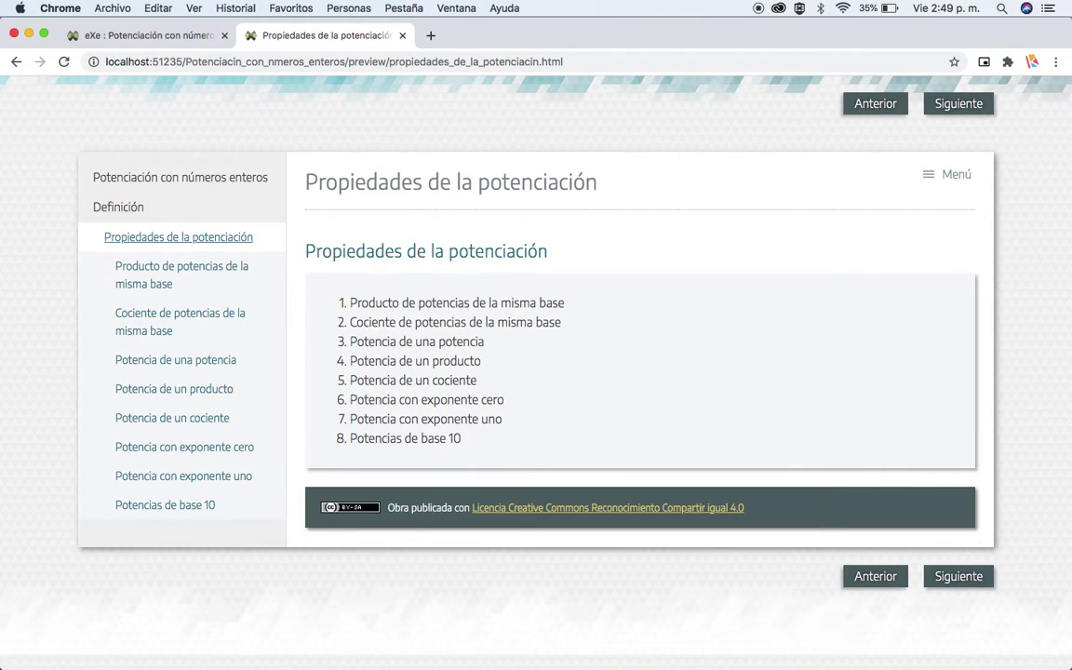
pyautogui.click(178, 278)
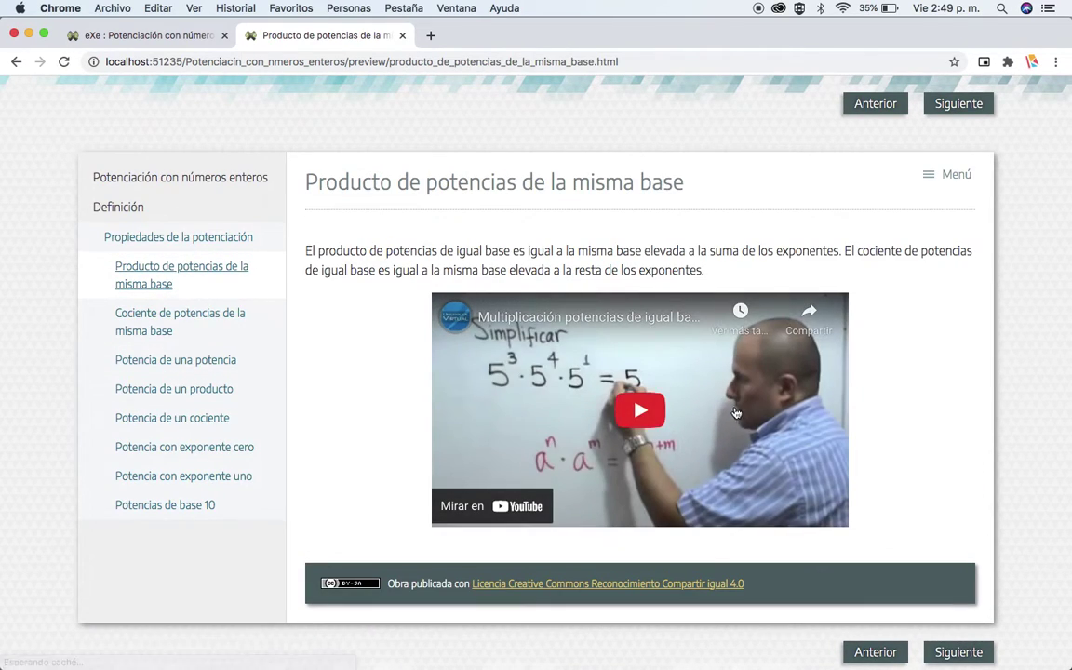
pyautogui.click(177, 321)
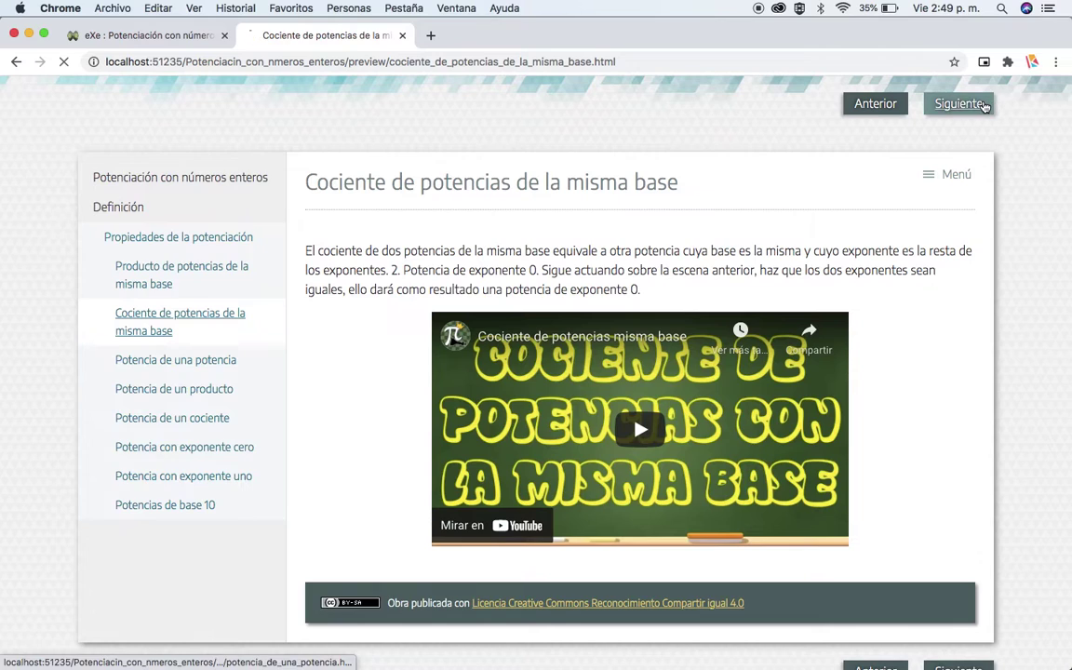
pyautogui.click(958, 104)
pyautogui.click(961, 105)
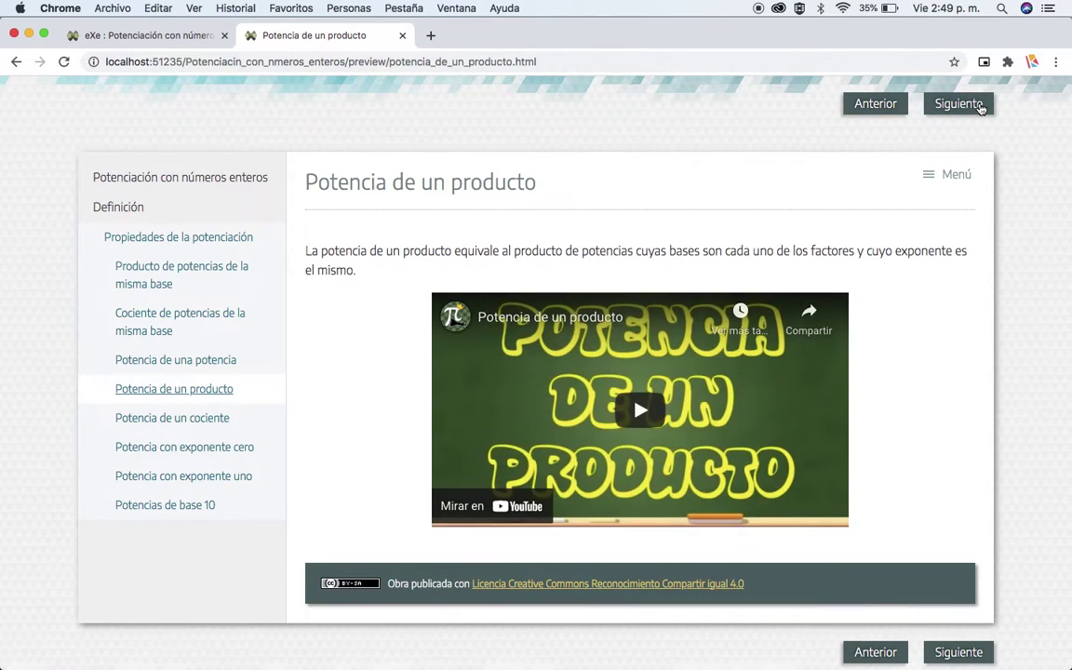
pyautogui.click(980, 106)
# Go back page by page through the preview to the Potenciación con números enteros start page.
pyautogui.click(885, 106)
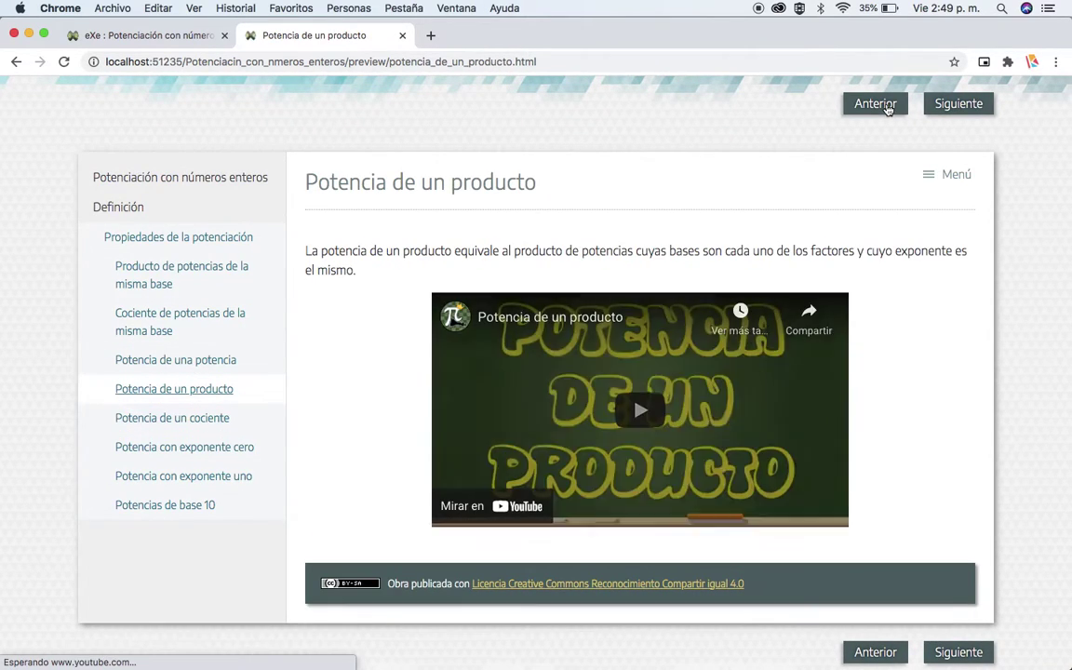
pyautogui.click(879, 104)
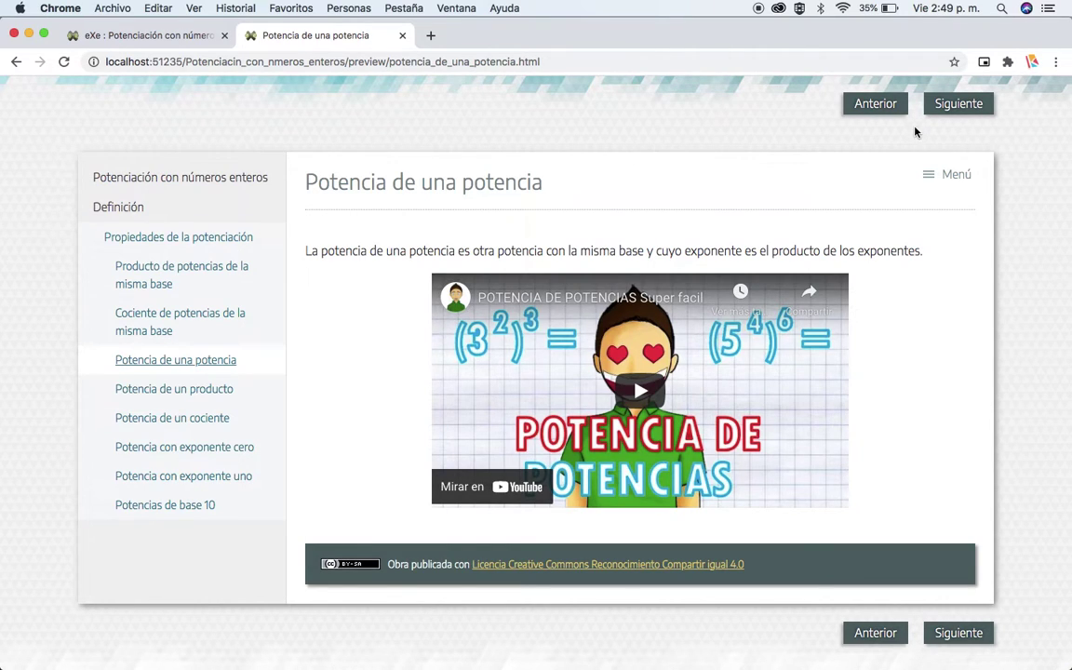
pyautogui.click(873, 111)
pyautogui.click(873, 110)
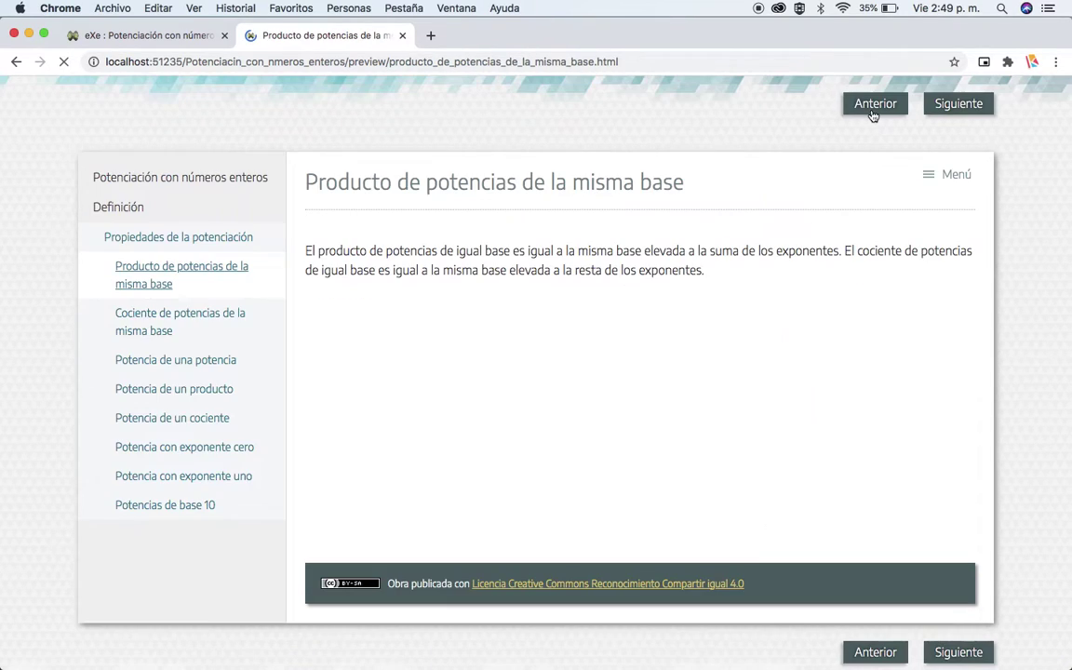
pyautogui.click(873, 111)
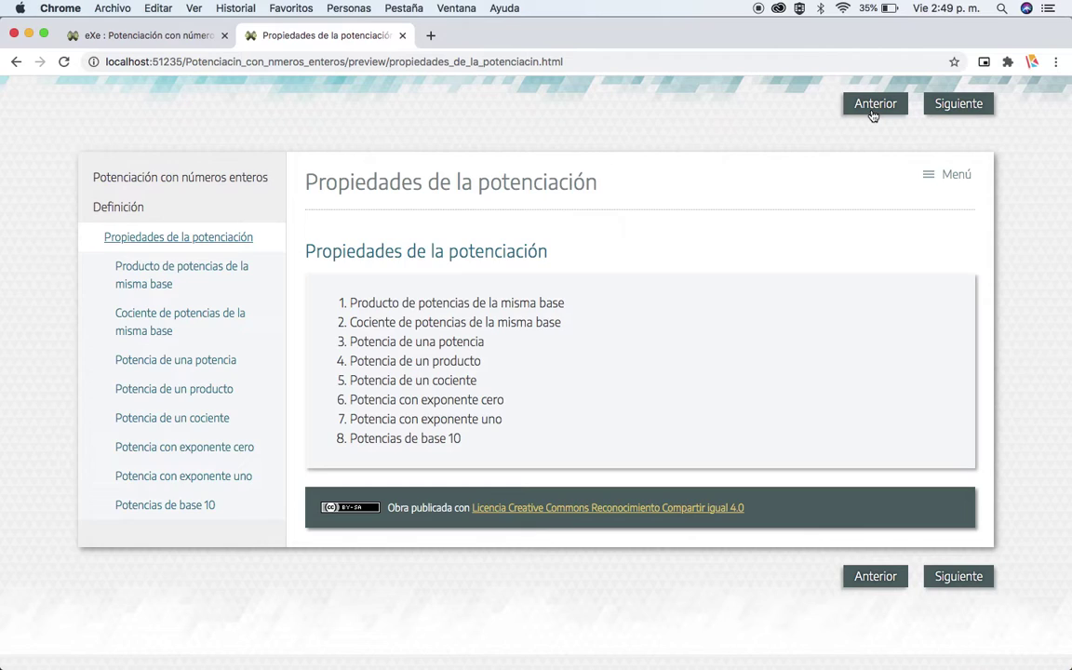
pyautogui.click(873, 110)
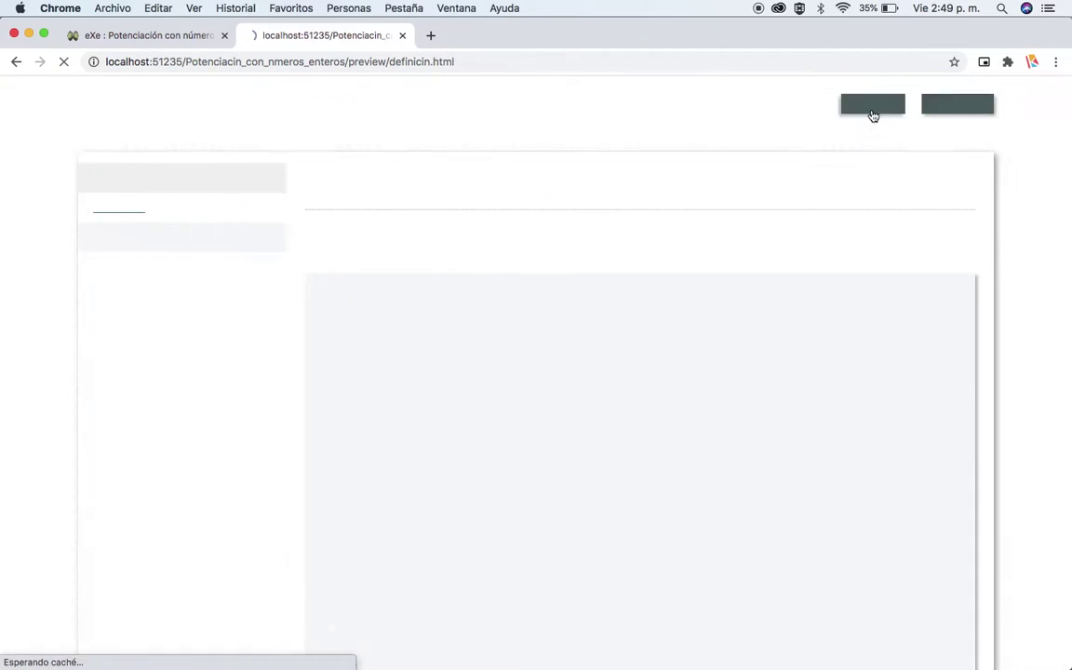
pyautogui.click(873, 111)
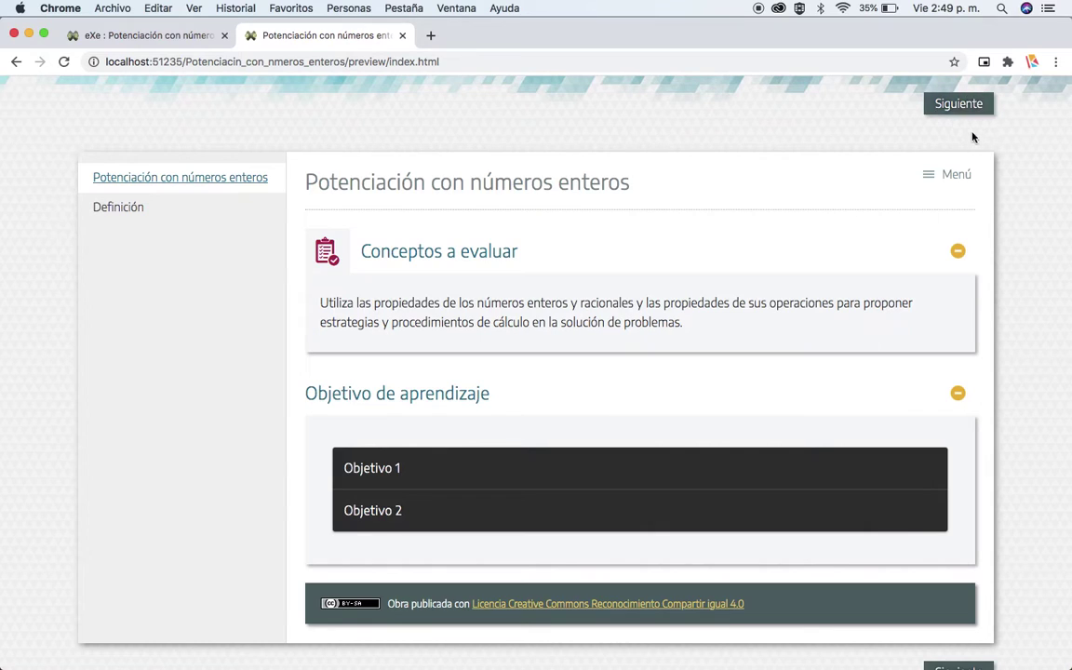
# Advance through the preview again and view the Cociente de potencias de la misma base page.
pyautogui.click(961, 109)
pyautogui.click(961, 109)
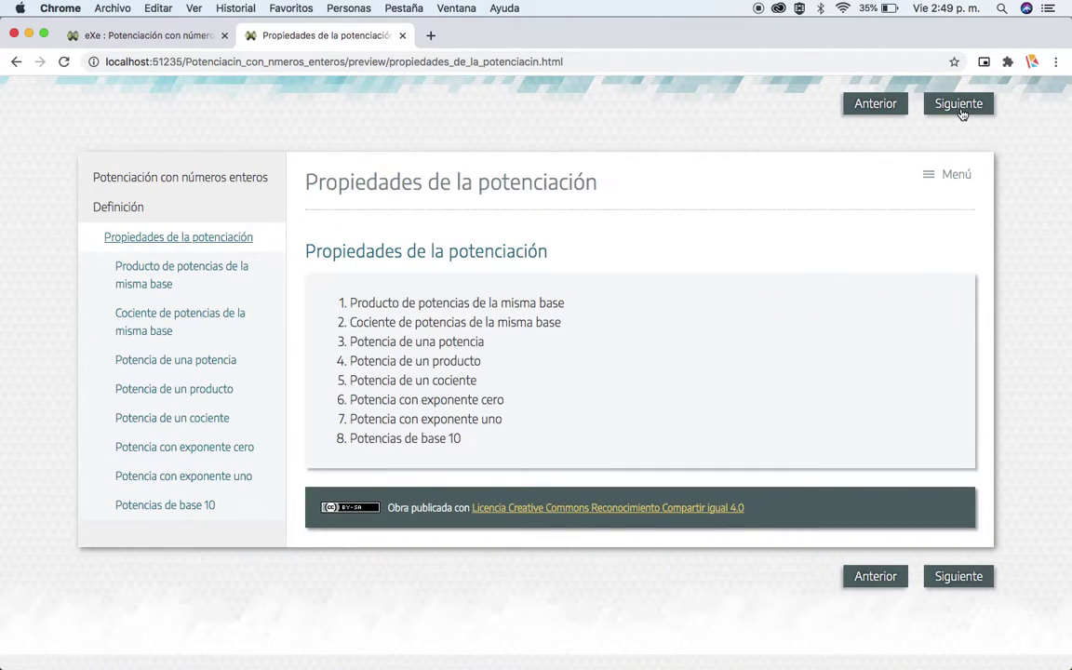
pyautogui.click(961, 108)
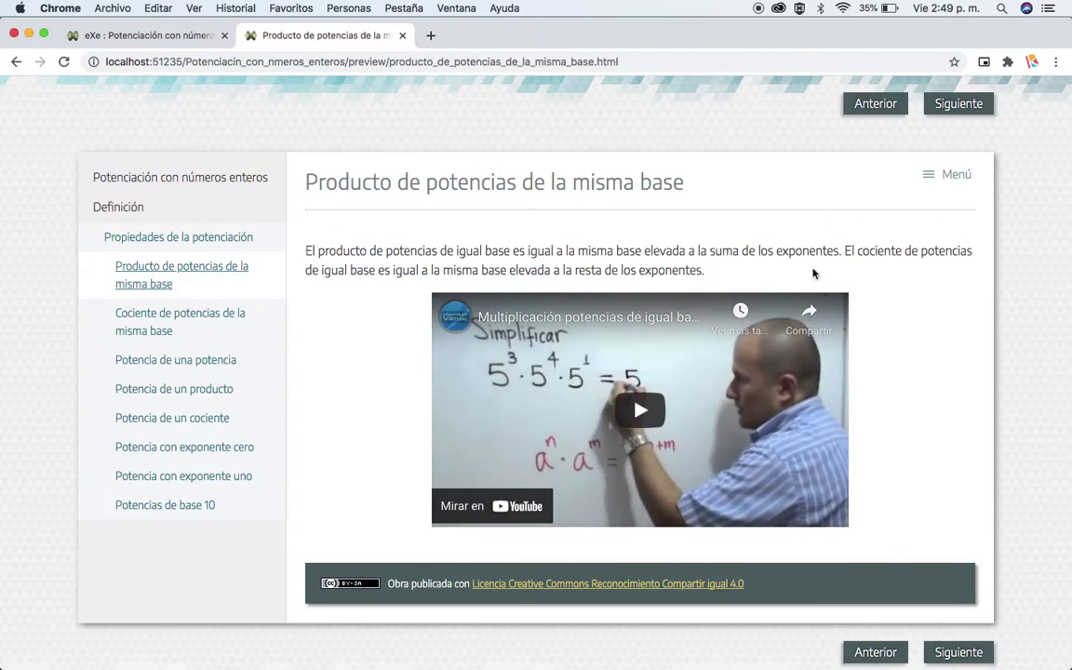
pyautogui.click(213, 323)
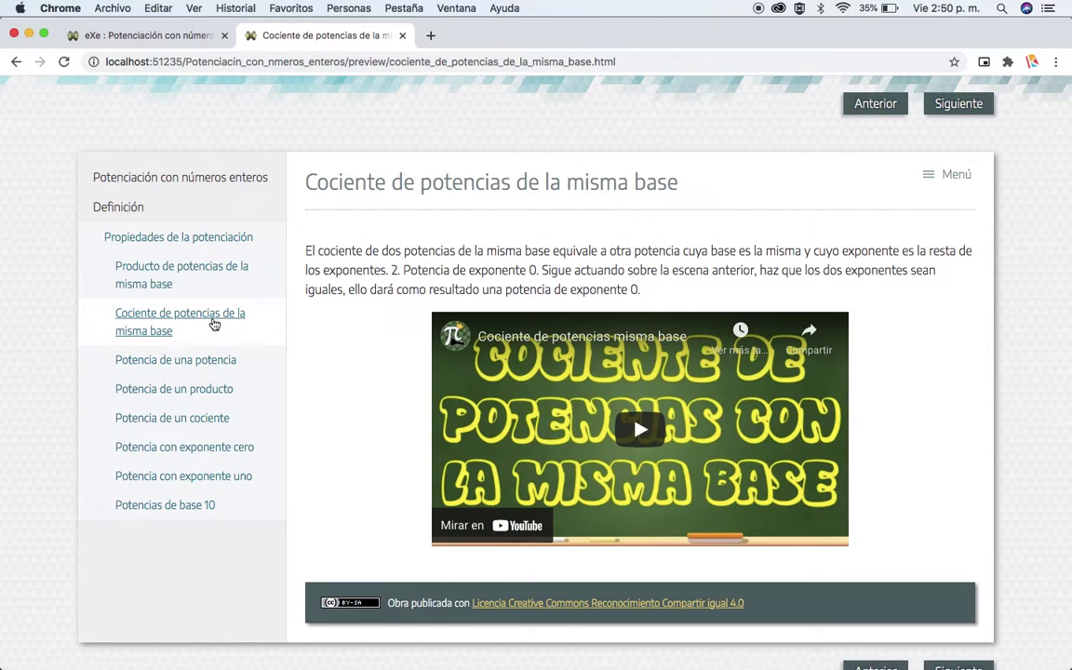
# Return to the eXe project editor and add a new page directly under the root node Potenciación con números enteros.
pyautogui.click(149, 36)
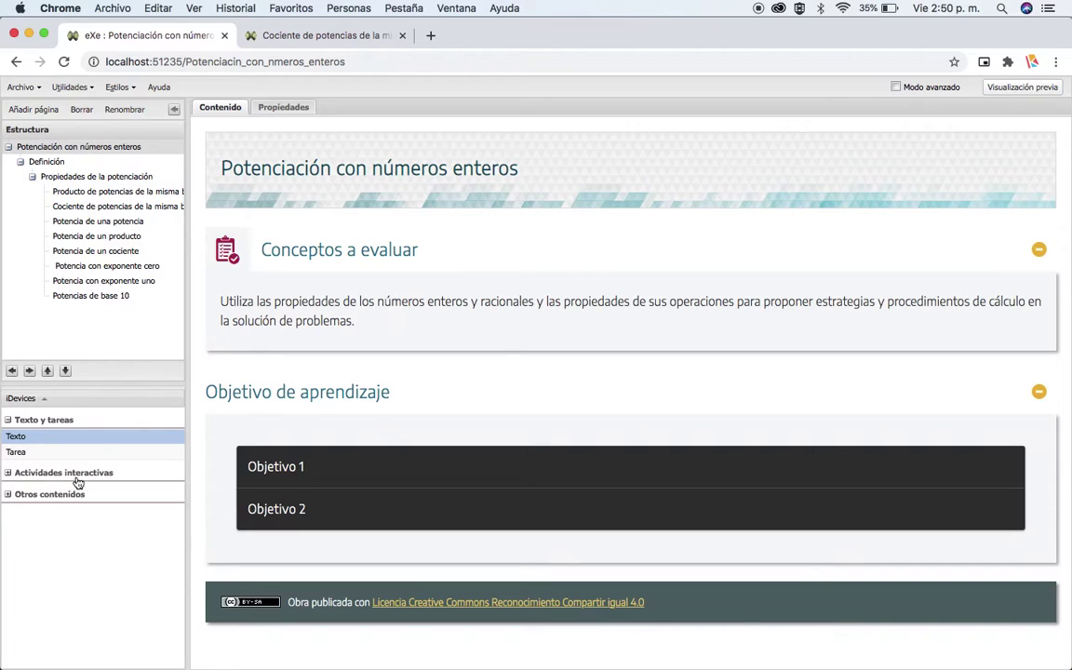
pyautogui.click(67, 178)
pyautogui.click(21, 162)
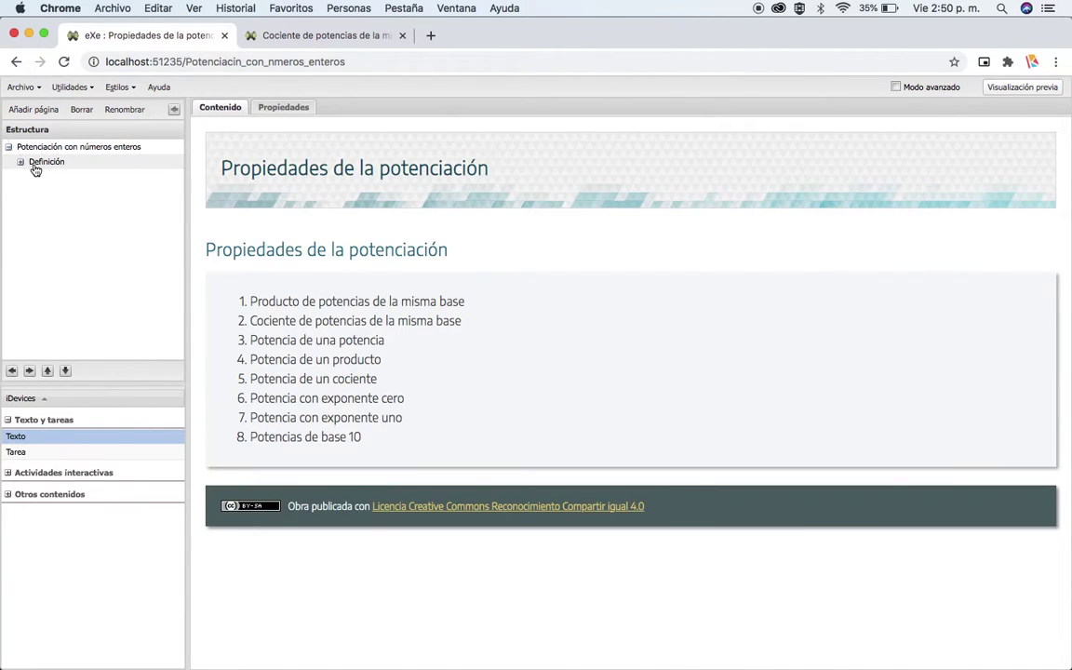
pyautogui.click(41, 166)
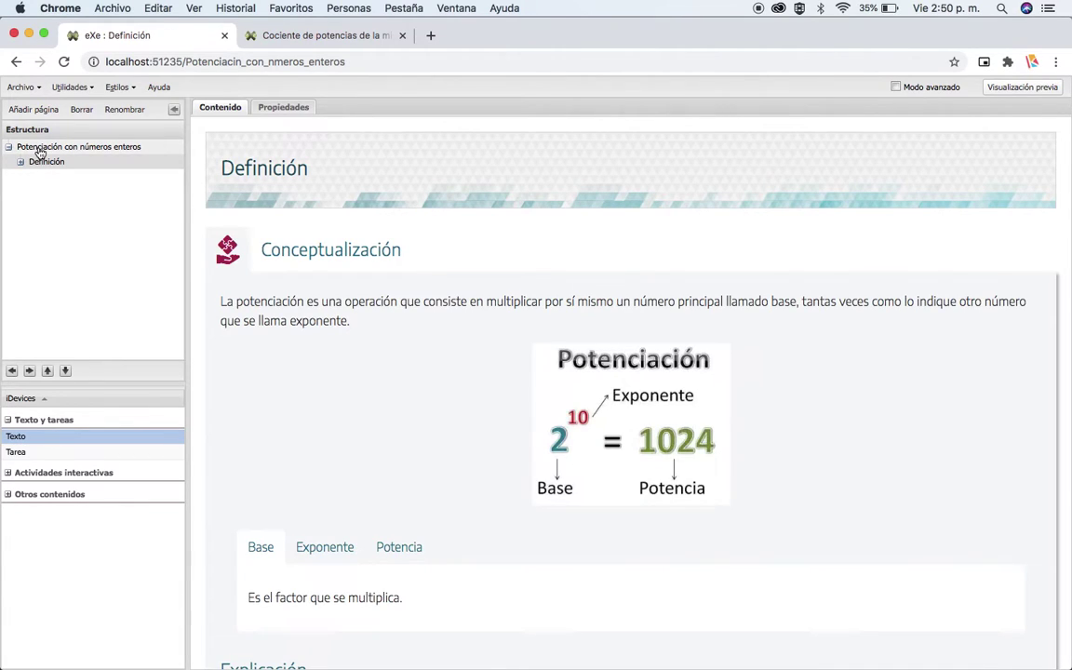
pyautogui.click(21, 162)
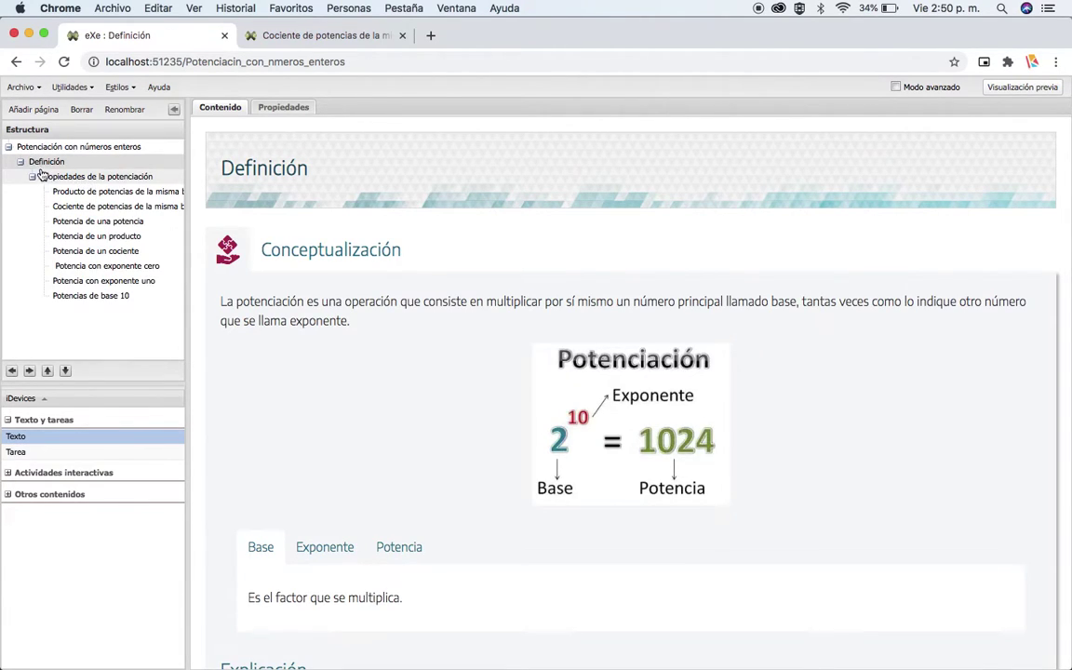
pyautogui.click(44, 165)
pyautogui.click(47, 147)
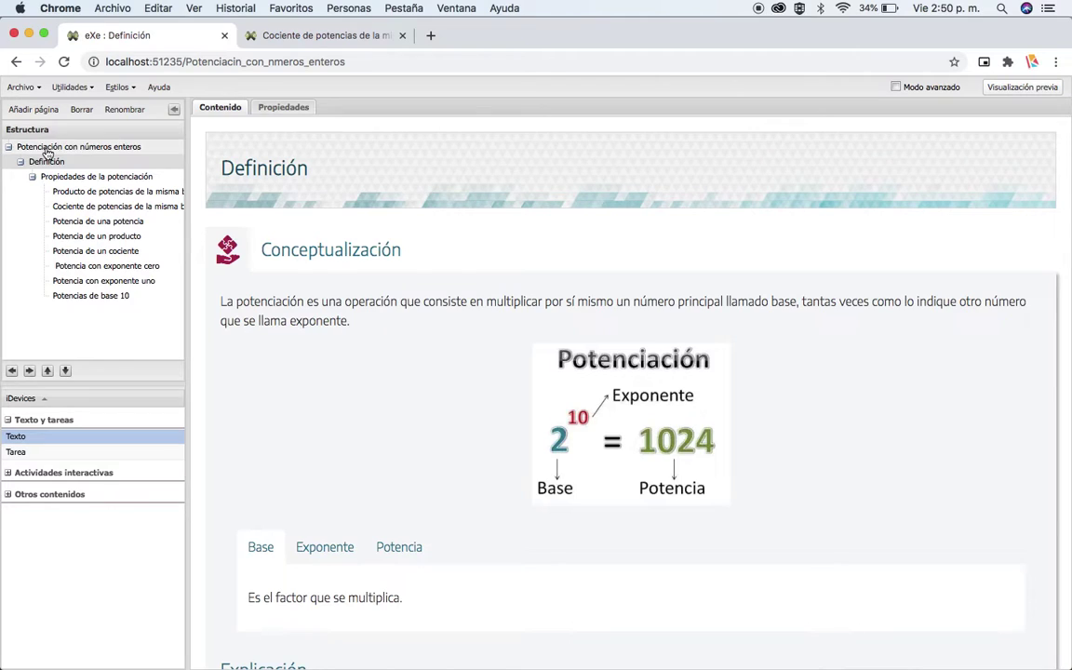
pyautogui.click(43, 109)
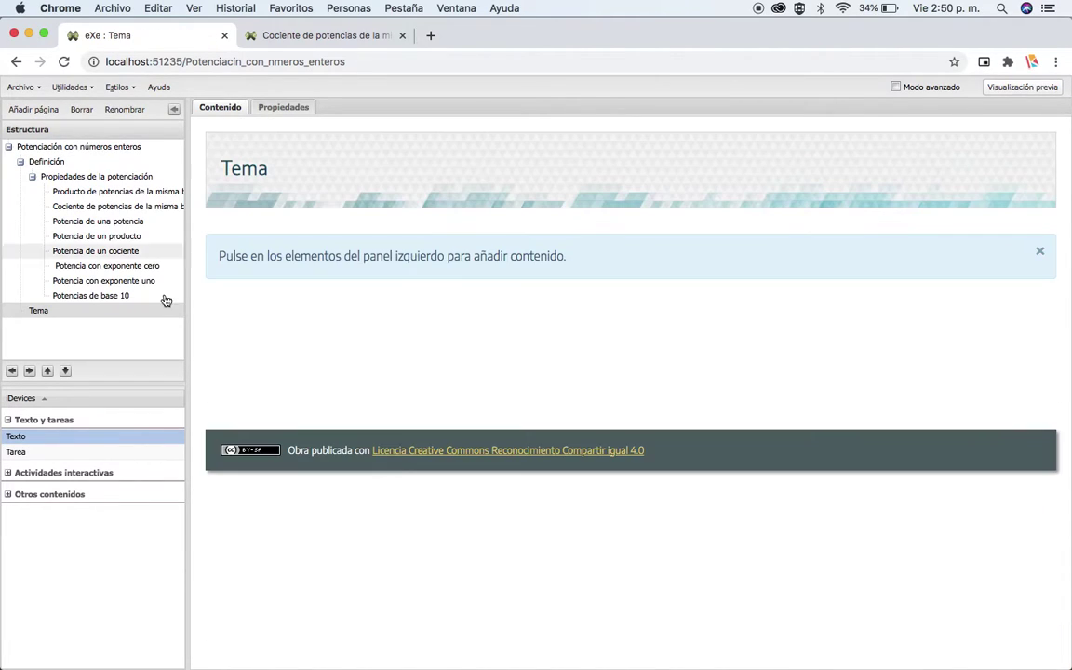
# Switch to the 20210312 - Guía document in Safari and copy the heading "Aplicación de conocimientos".
pyautogui.press('super+Tab')
pyautogui.press('super+Tab')
pyautogui.scroll(-2, 590, 459)
pyautogui.scroll(2, 590, 459)
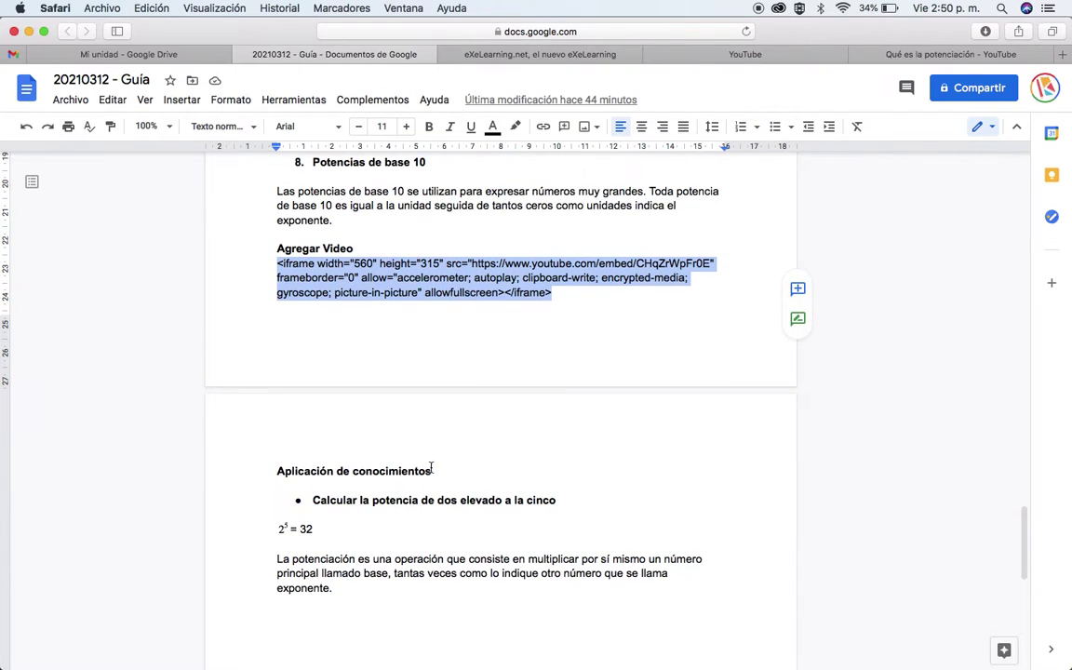
pyautogui.moveTo(435, 470); pyautogui.dragTo(279, 468)
pyautogui.press('super+c')
pyautogui.press('super+Tab')
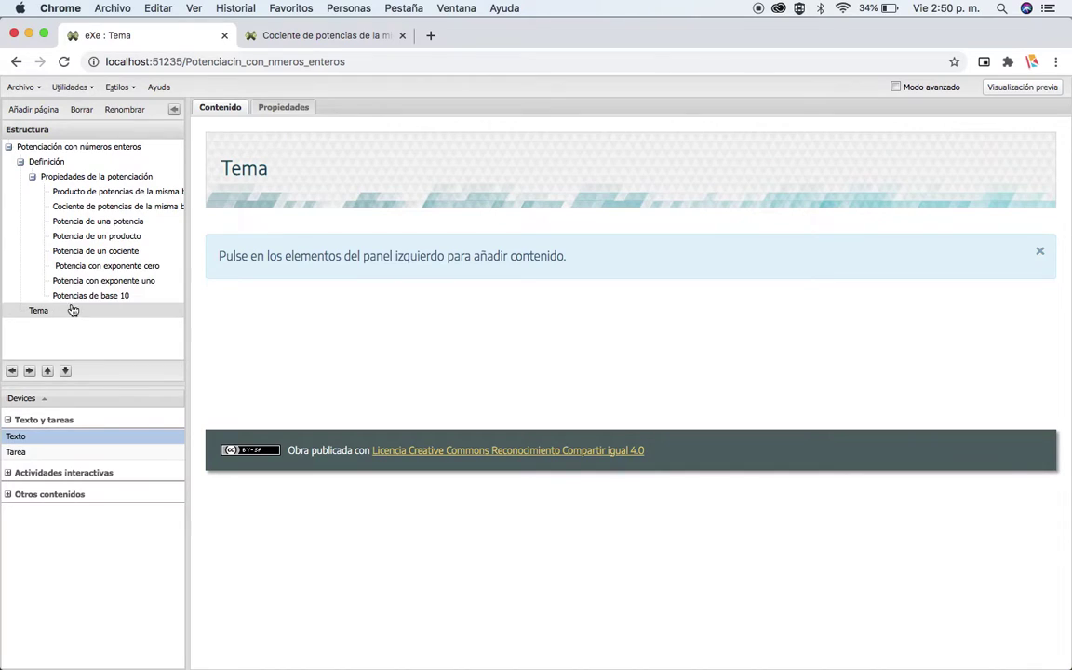
# Rename the new Tema page to "Aplicación de conocimientos" using the copied heading.
pyautogui.click(126, 109)
pyautogui.doubleClick(487, 376)
pyautogui.press('super+v')
pyautogui.click(509, 409)
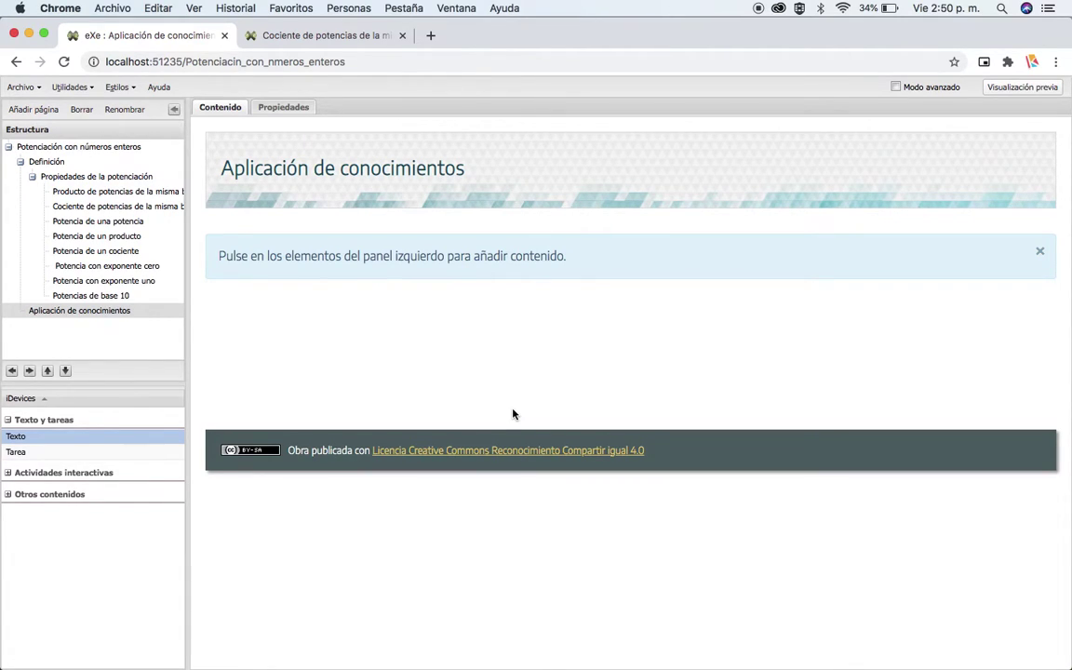
# Add a Vídeo interactivo iDevice to the Aplicación de conocimientos page and set its type to YouTube.
pyautogui.click(9, 474)
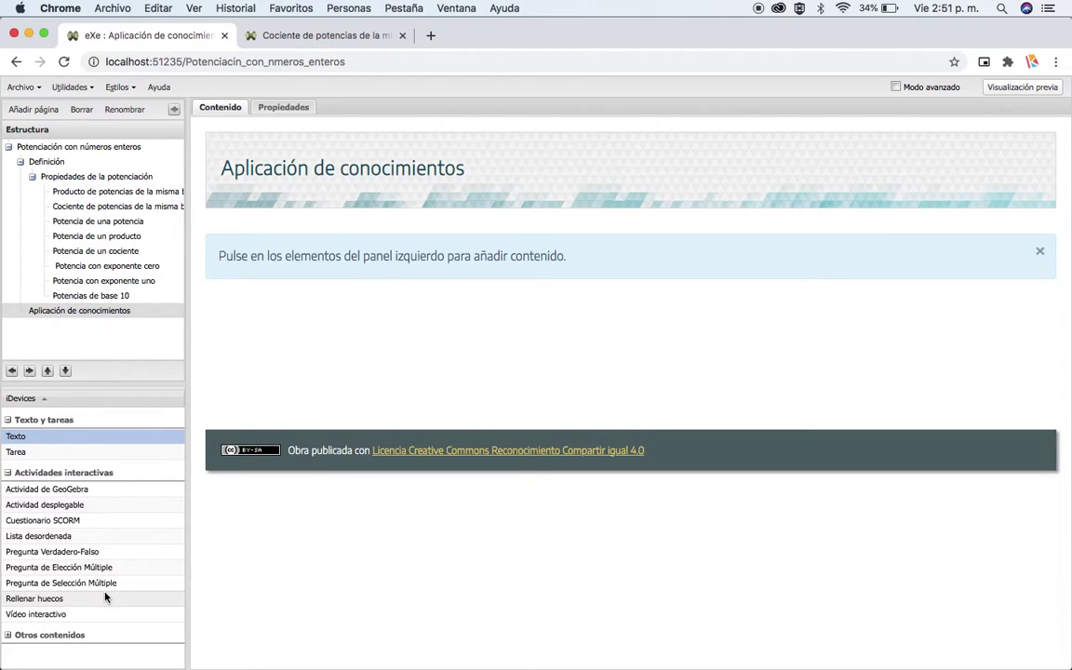
pyautogui.click(18, 615)
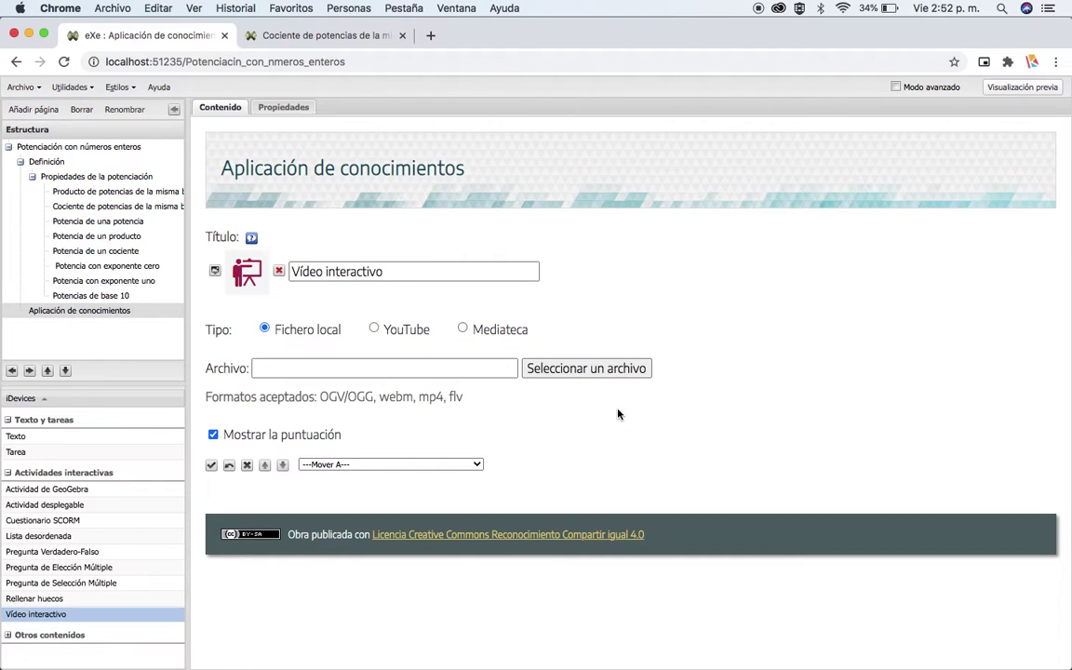
pyautogui.click(374, 328)
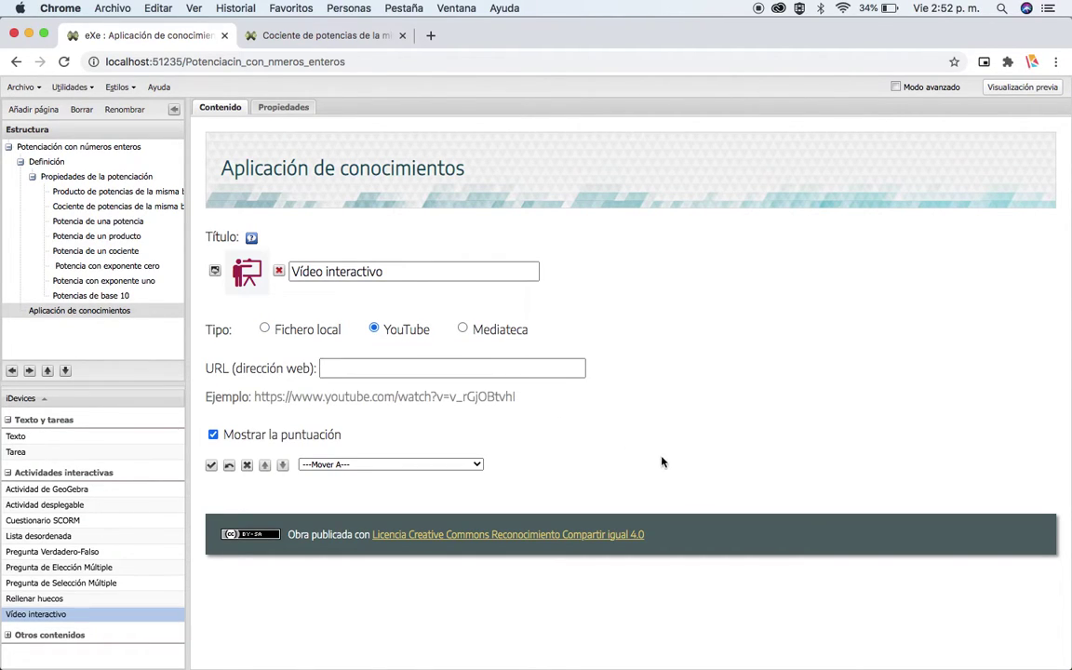
# Switch to the guide document in Safari and locate the YouTube embed address above the heading Propiedades de la potenciación.
pyautogui.hotkey('ctrl', 'Up')
pyautogui.click(288, 216)
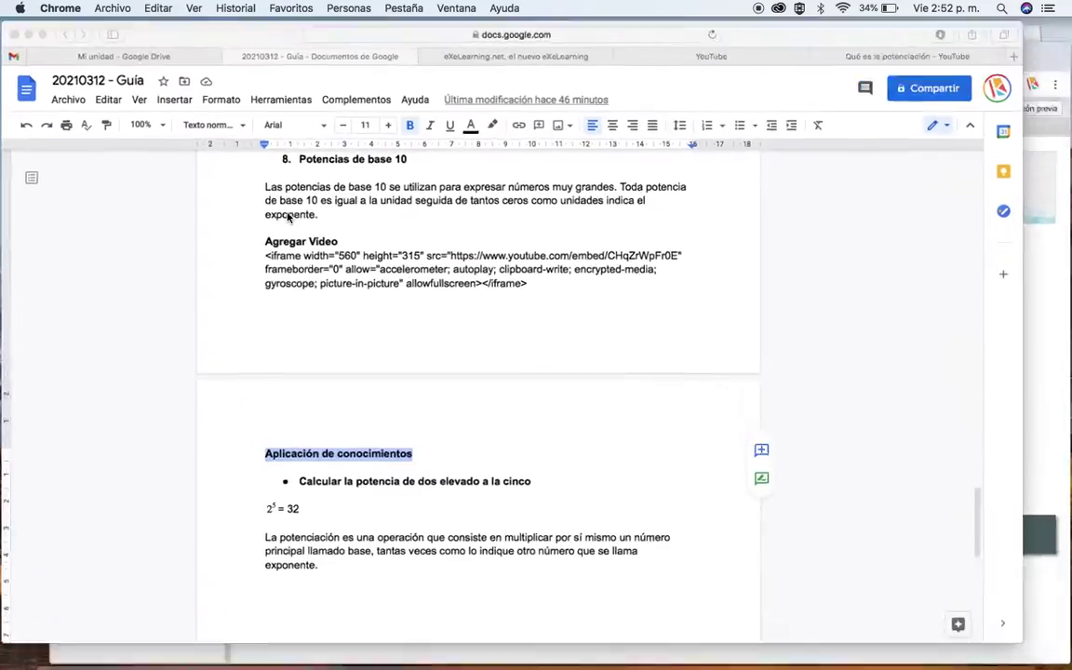
pyautogui.scroll(15, 505, 287)
pyautogui.scroll(-15, 506, 288)
pyautogui.scroll(6, 651, 344)
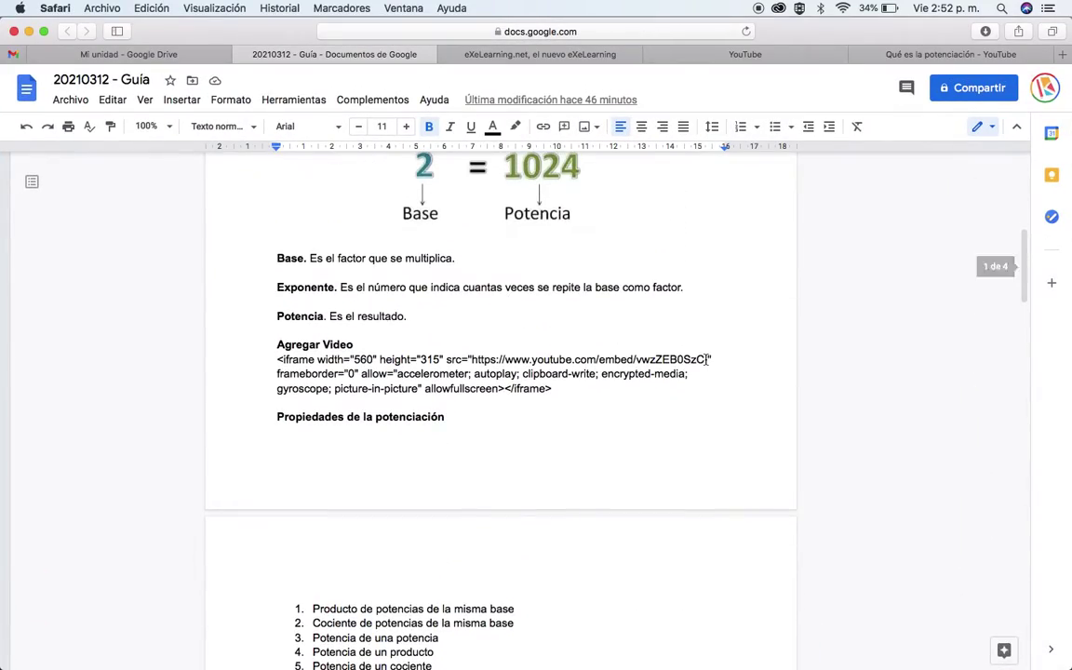
pyautogui.moveTo(707, 360); pyautogui.dragTo(472, 359)
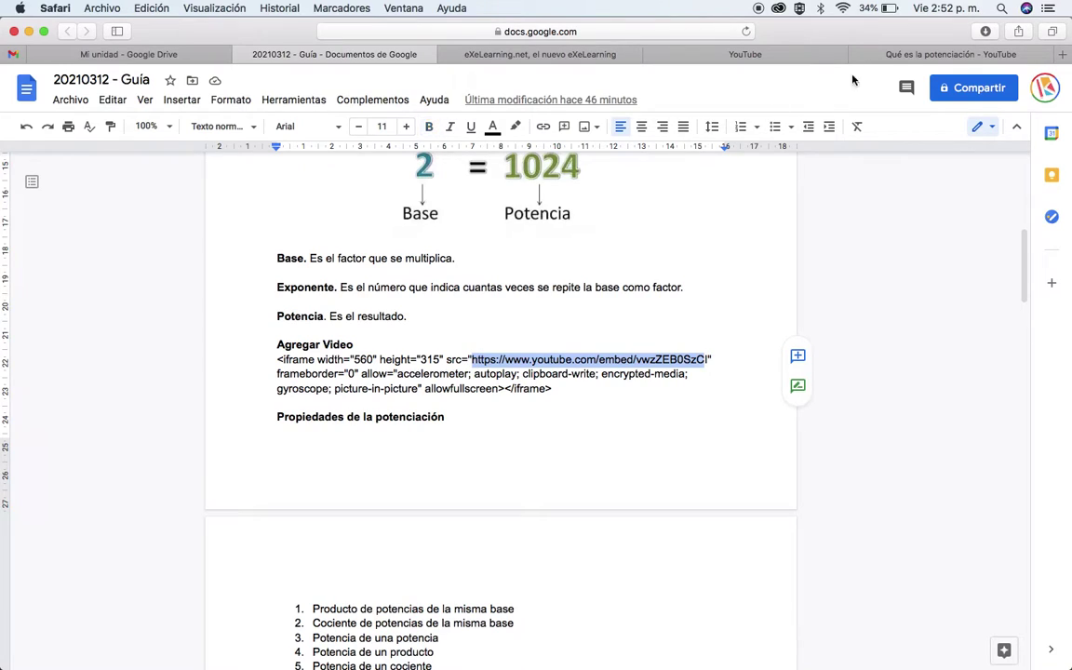
# Copy the web address of the YouTube video "Qué es la potenciación" and paste it as the interactive video's URL in eXe.
pyautogui.click(884, 54)
pyautogui.click(217, 128)
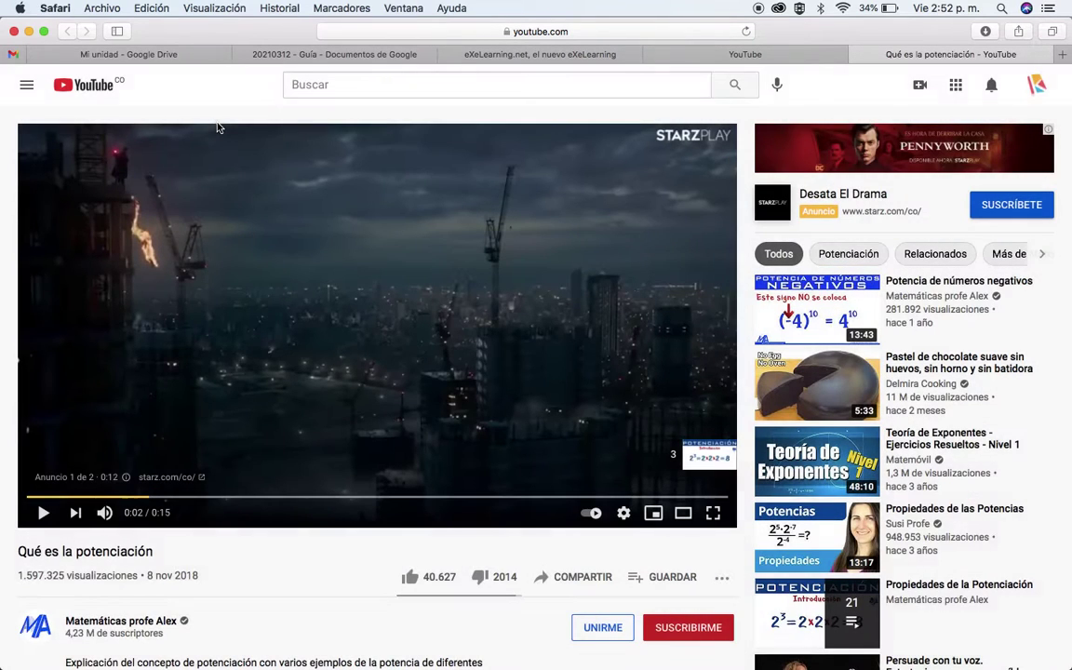
pyautogui.click(592, 34)
pyautogui.press('super+c')
pyautogui.hotkey('ctrl', 'Up')
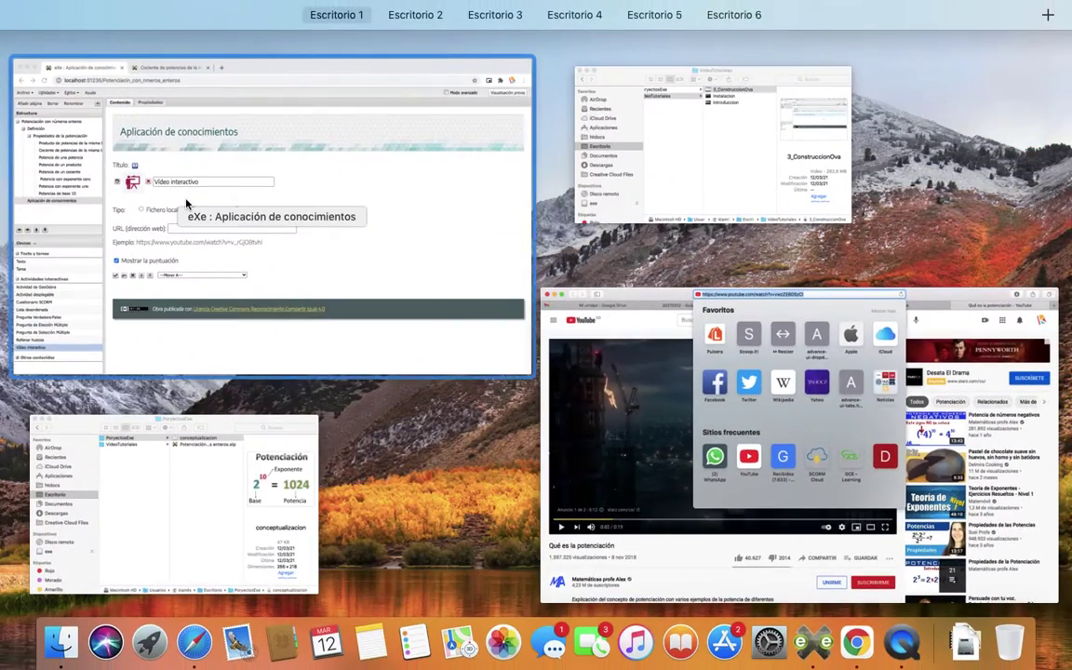
pyautogui.click(185, 203)
pyautogui.click(332, 367)
pyautogui.press('super+v')
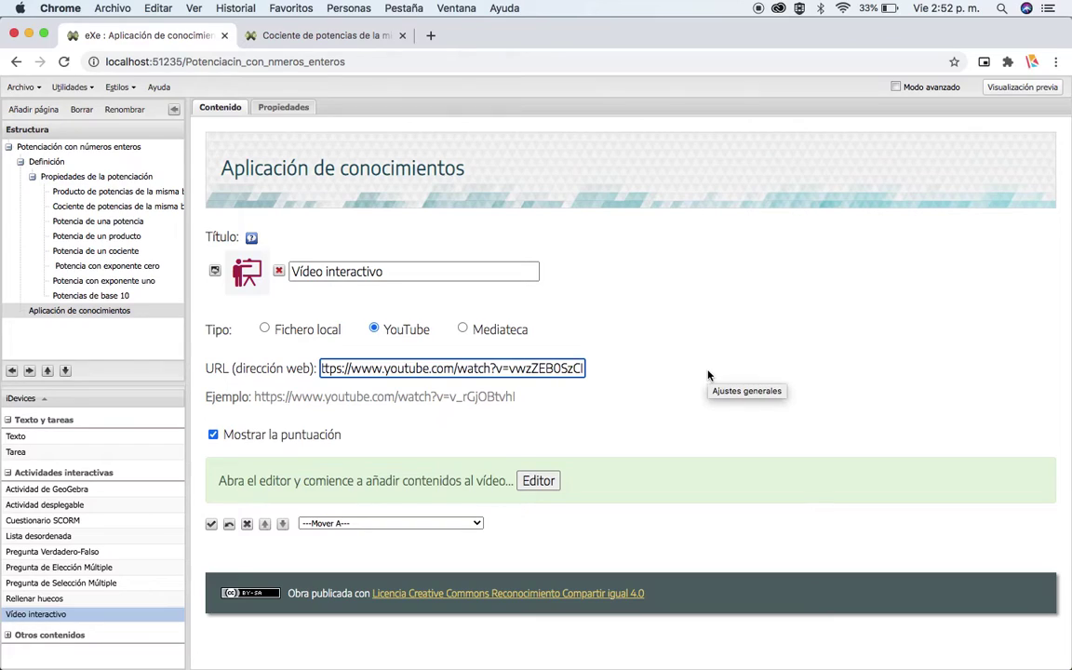
# Open the interactive video editor and start playing the "Qué es la potenciación" video.
pyautogui.click(538, 481)
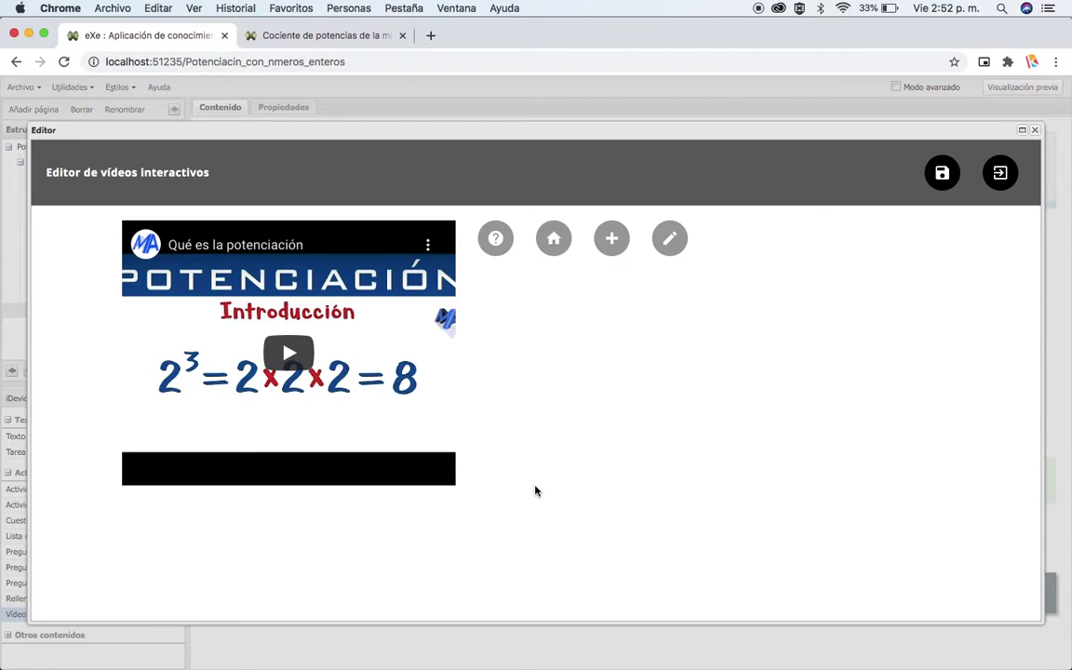
pyautogui.click(289, 354)
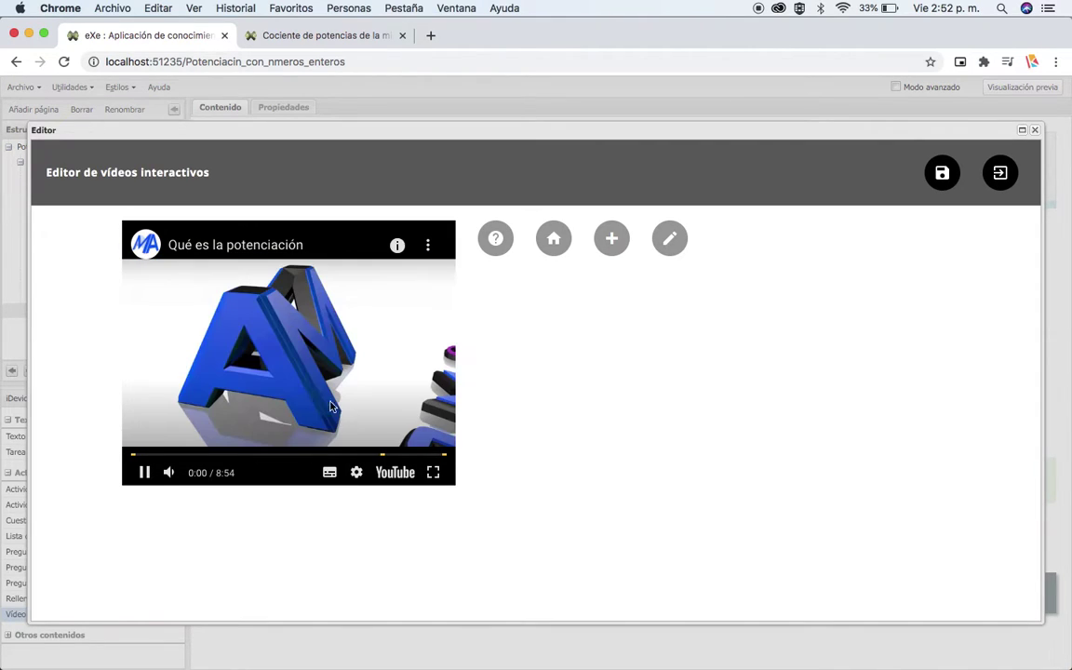
# Pause the video, advance it to 1:58 and start a new interactive frame at that time.
pyautogui.click(144, 474)
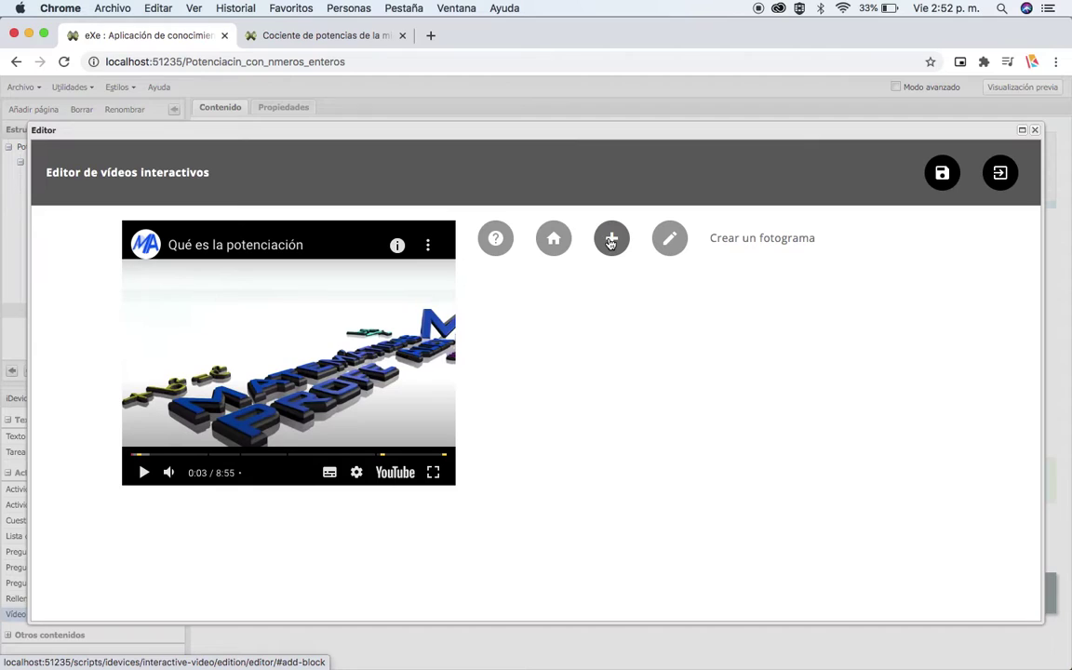
pyautogui.click(161, 457)
pyautogui.moveTo(161, 457); pyautogui.dragTo(203, 456)
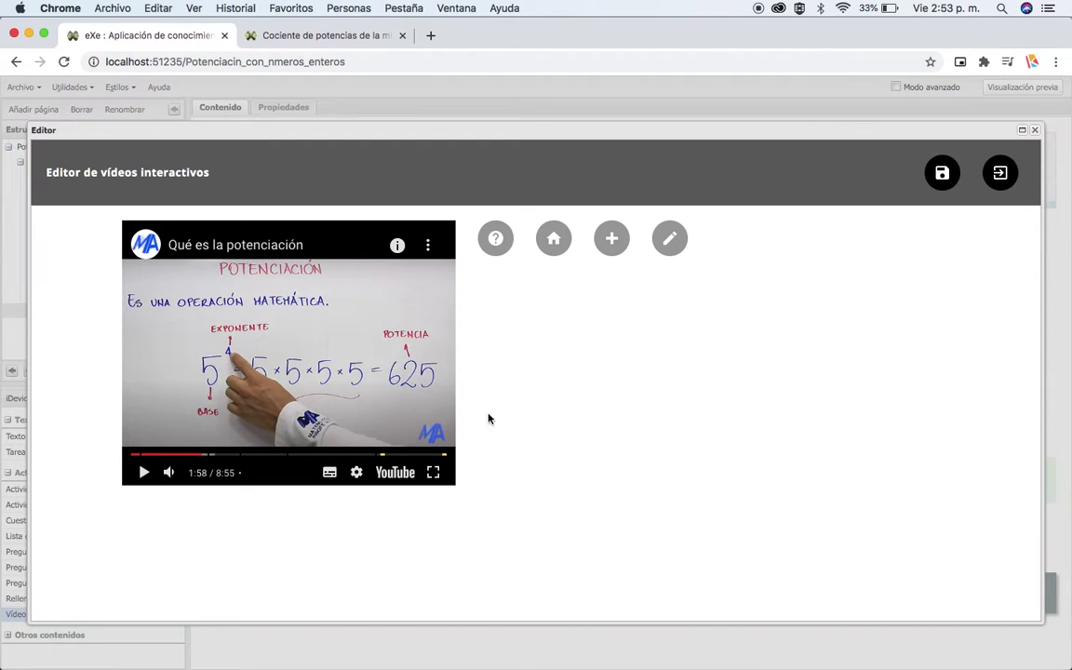
pyautogui.click(614, 240)
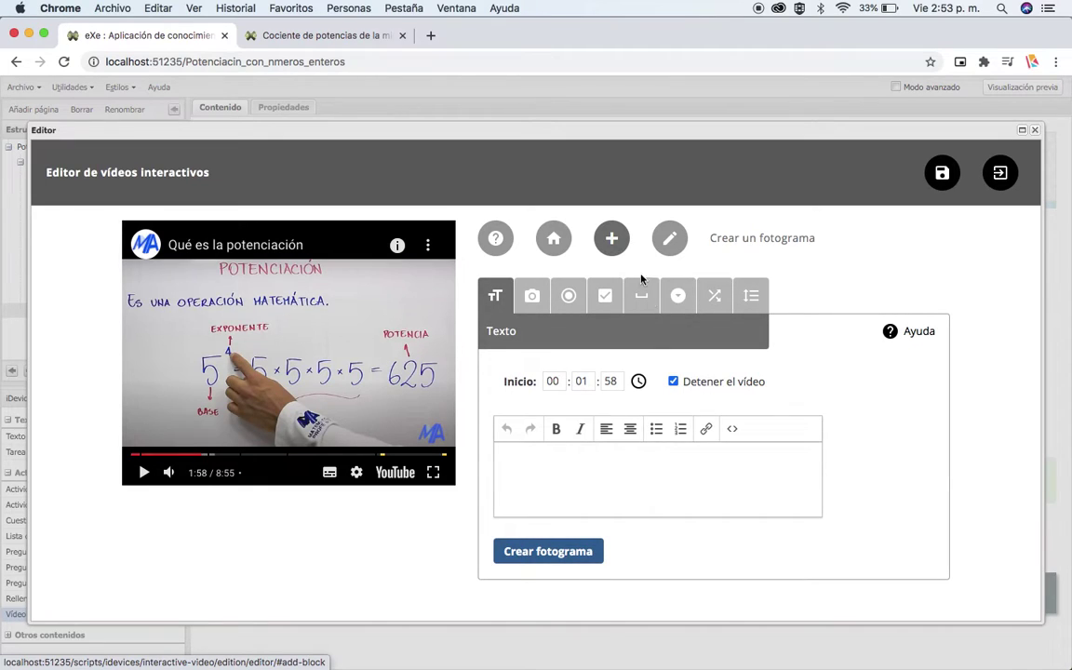
pyautogui.click(565, 462)
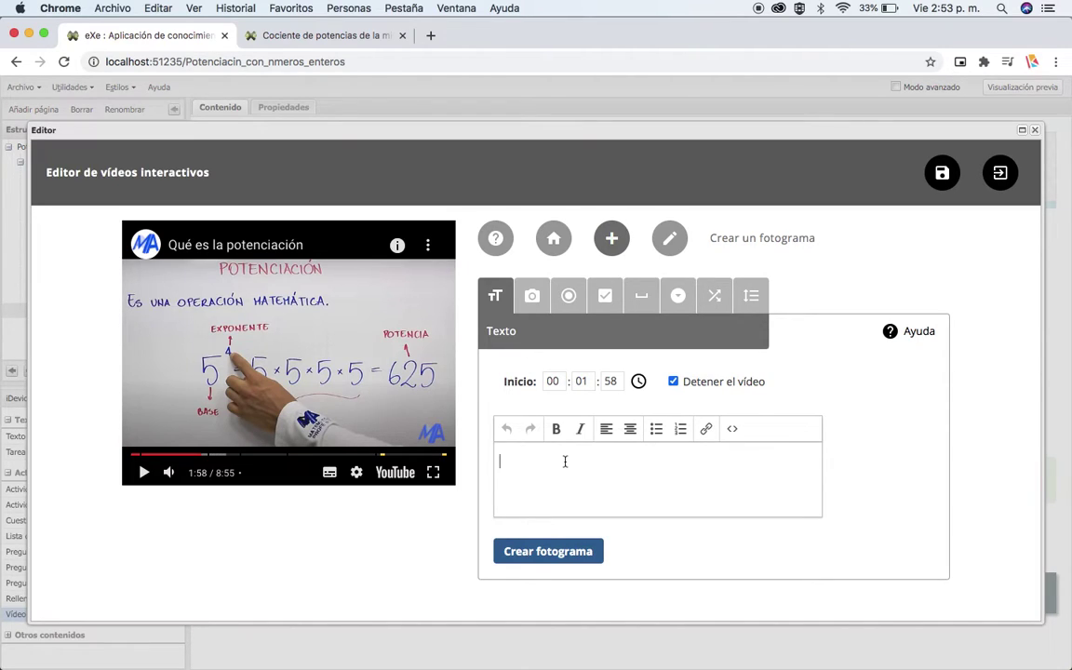
pyautogui.write('Cuales')
pyautogui.press('BackSpace')
pyautogui.press('BackSpace')
pyautogui.write('es la potencia de')
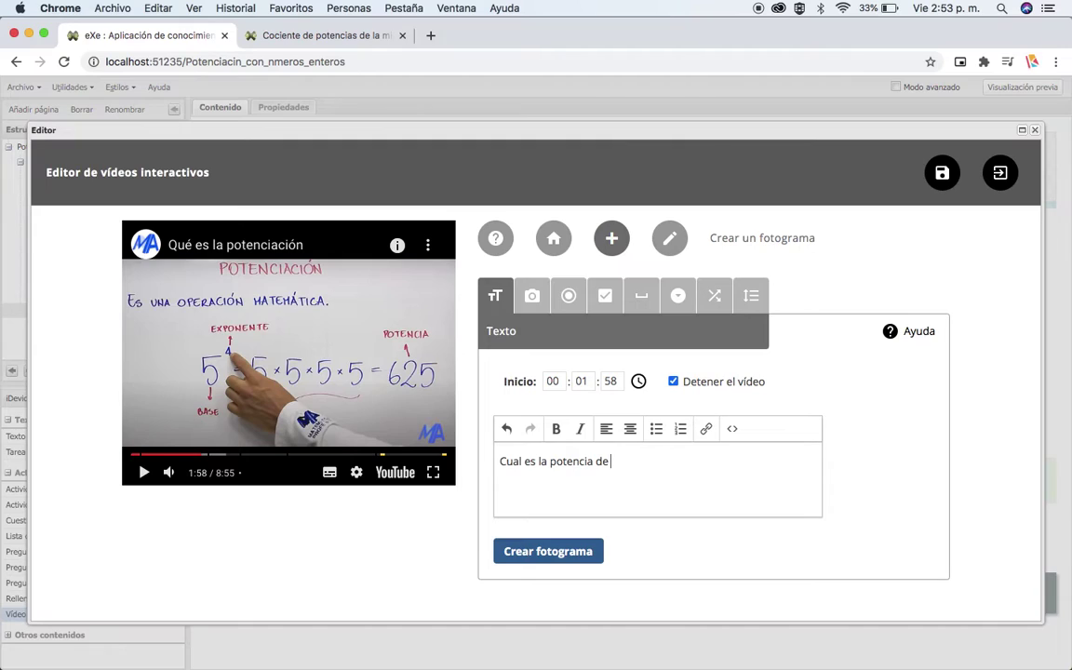
pyautogui.write(' base 5 con exponente 4')
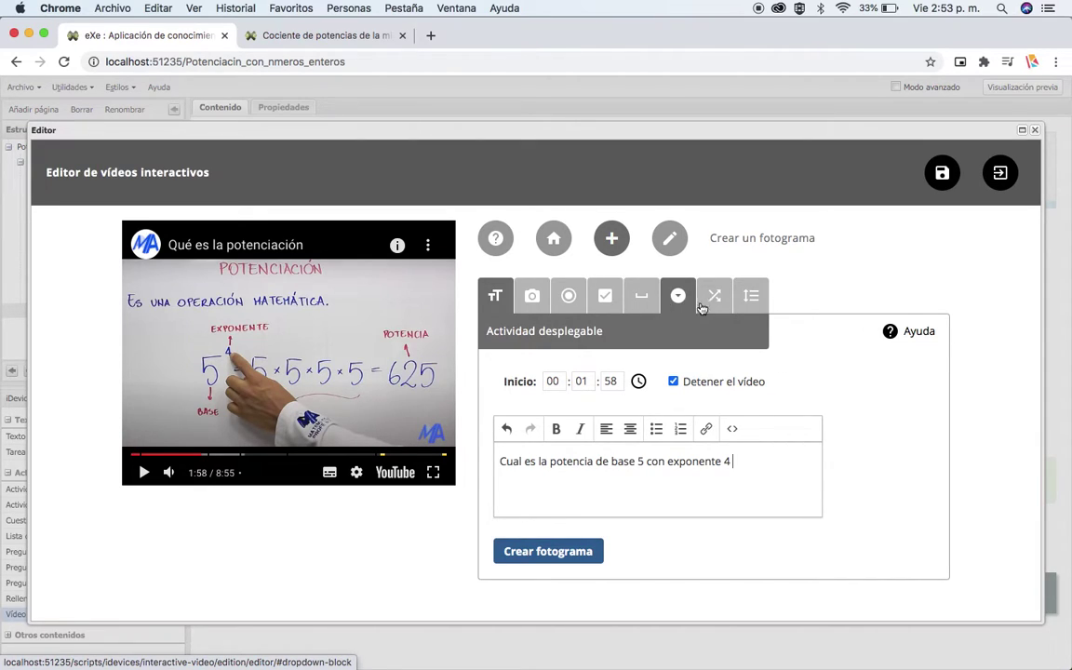
pyautogui.click(569, 307)
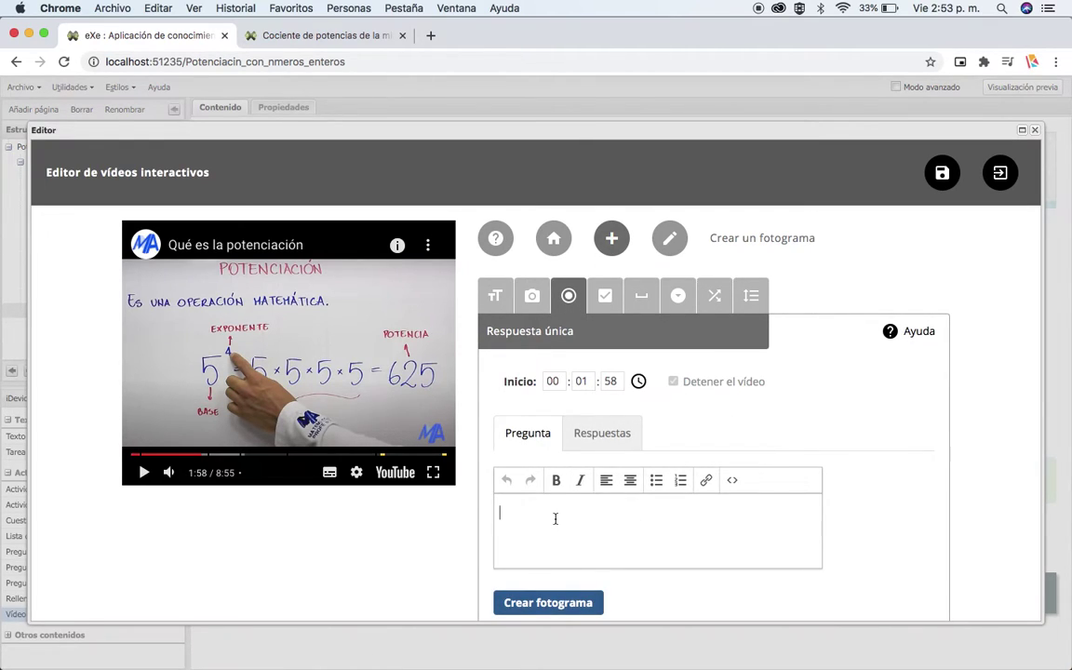
pyautogui.scroll(-1, 712, 559)
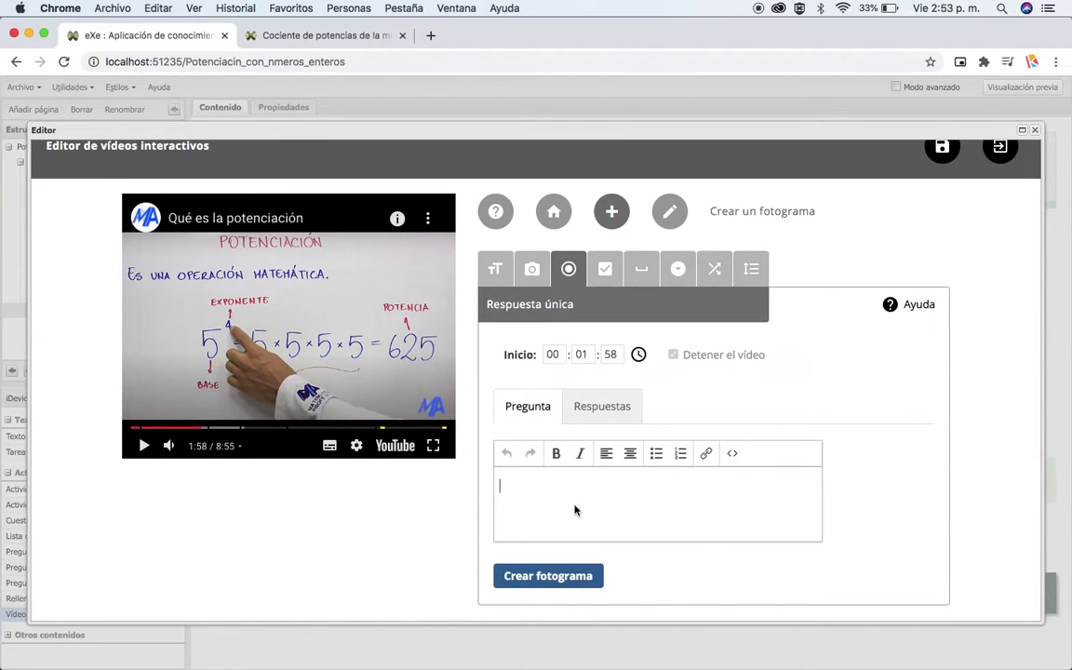
pyautogui.write('30')
pyautogui.press('Return')
pyautogui.write('40')
pyautogui.press('BackSpace')
pyautogui.press('BackSpace')
pyautogui.press('BackSpace')
pyautogui.press('BackSpace')
pyautogui.press('BackSpace')
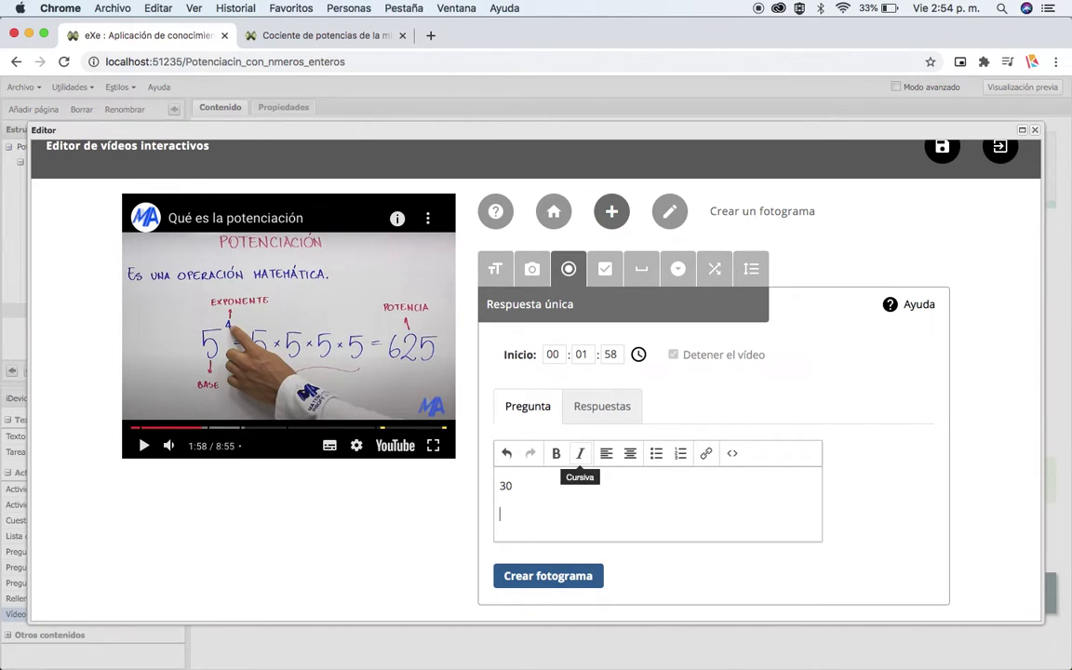
pyautogui.click(494, 269)
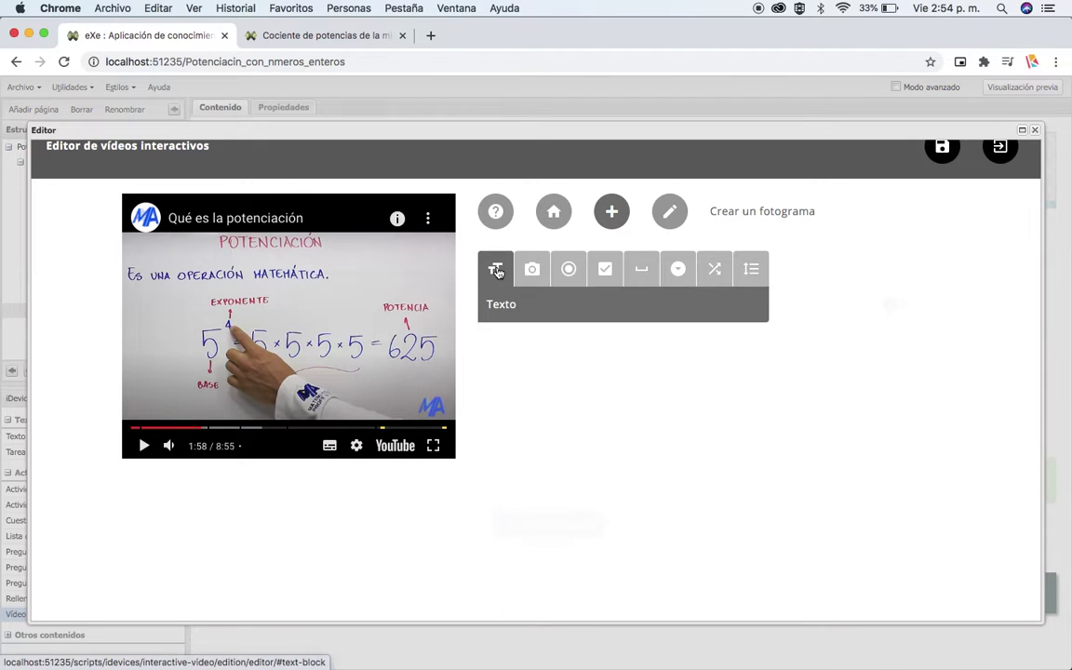
# Choose the Respuesta única frame type and write the question "Cual es la potencia de base 5 exponente 4".
pyautogui.click(567, 270)
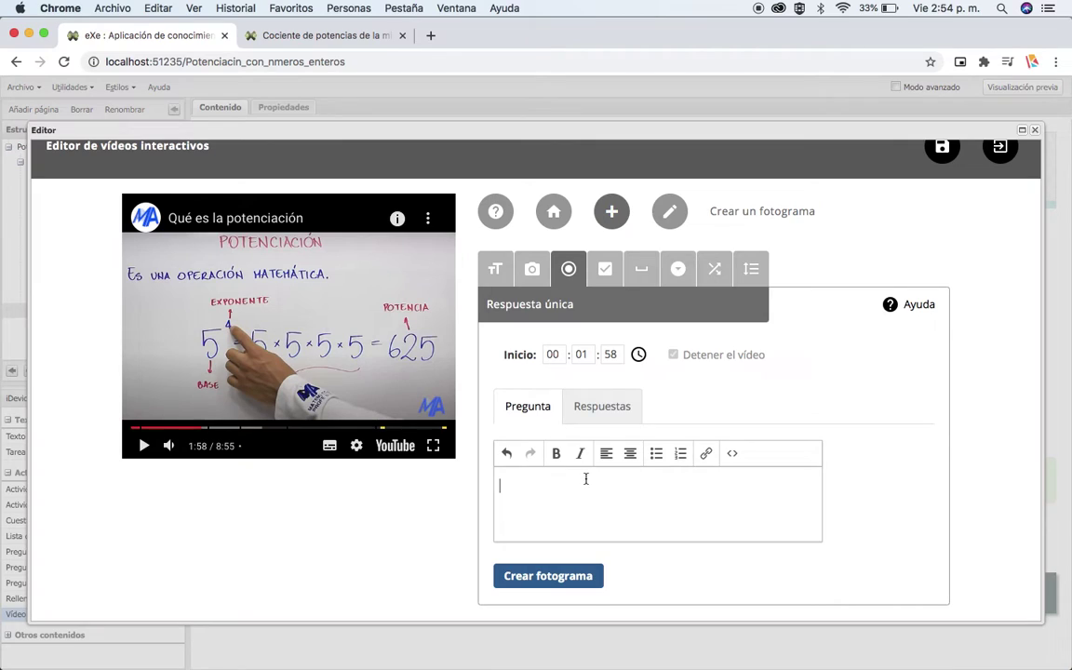
pyautogui.click(576, 483)
pyautogui.write('Cual es la potencia')
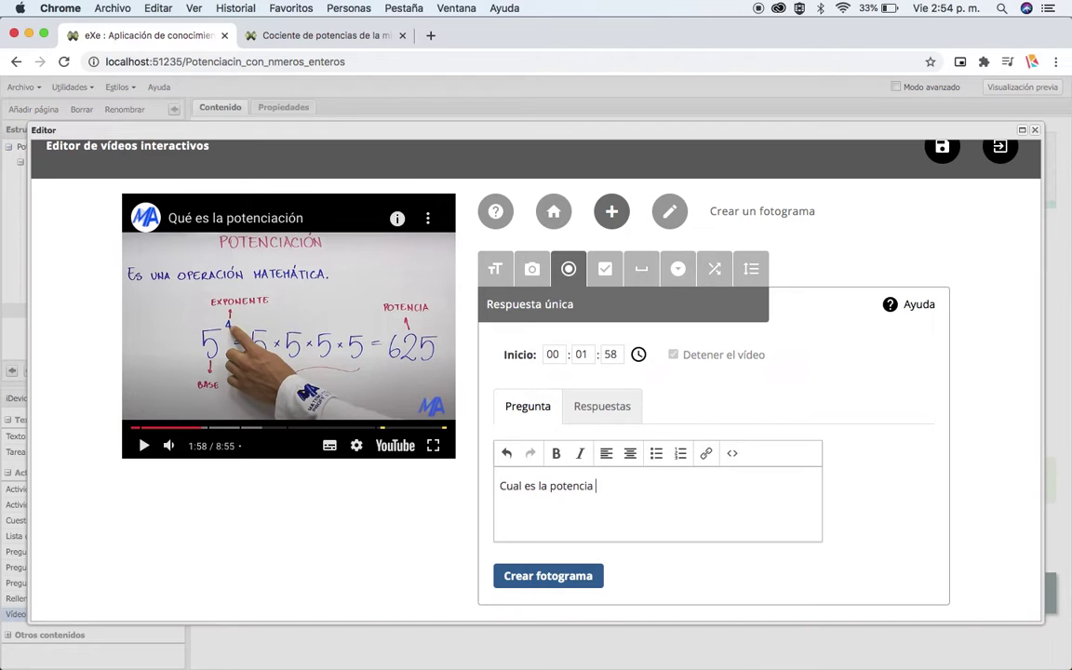
pyautogui.write(' de base 5 exponente 4')
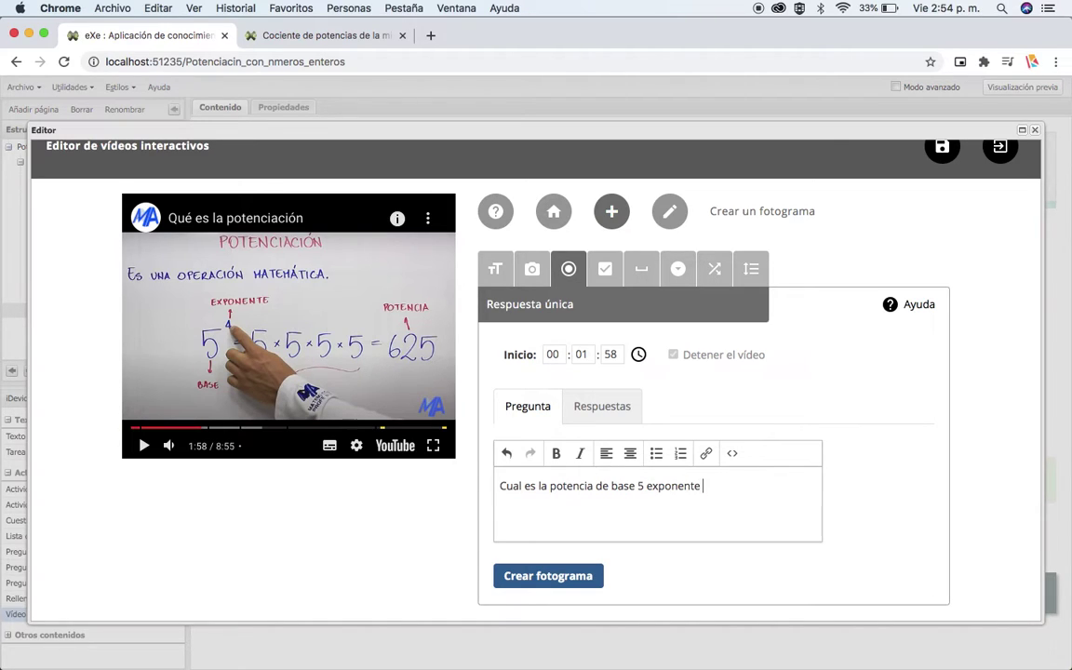
# Enter 30, 625, 25 and 5 as answers 1 to 4 of the single-answer question.
pyautogui.click(605, 406)
pyautogui.click(587, 455)
pyautogui.write('30')
pyautogui.press('Tab')
pyautogui.click(551, 491)
pyautogui.write('625')
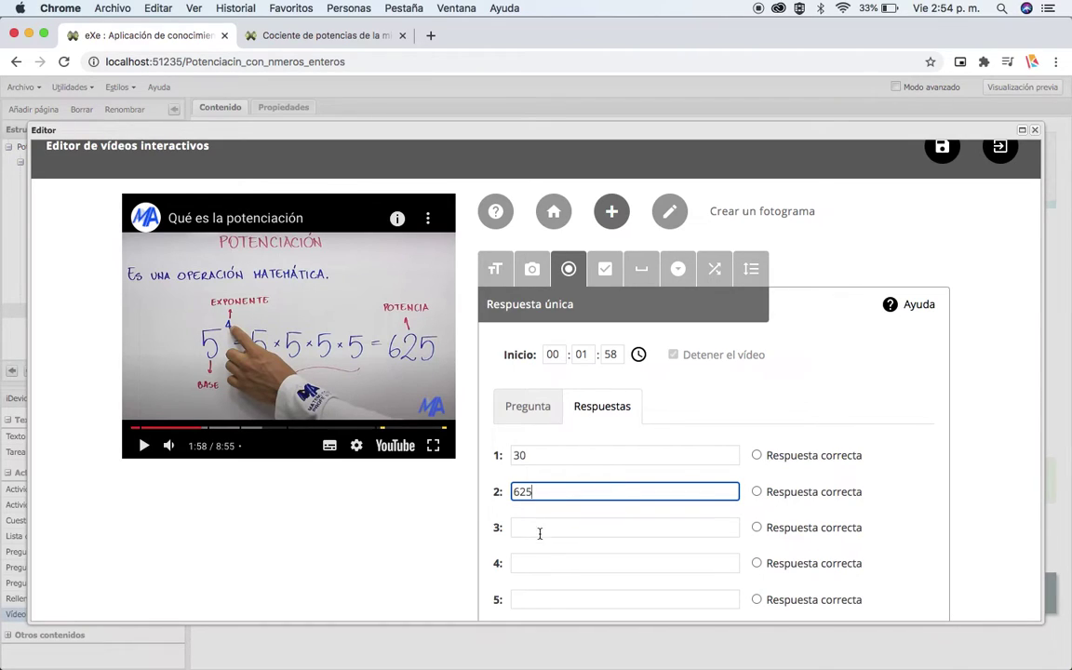
pyautogui.click(539, 529)
pyautogui.write('25')
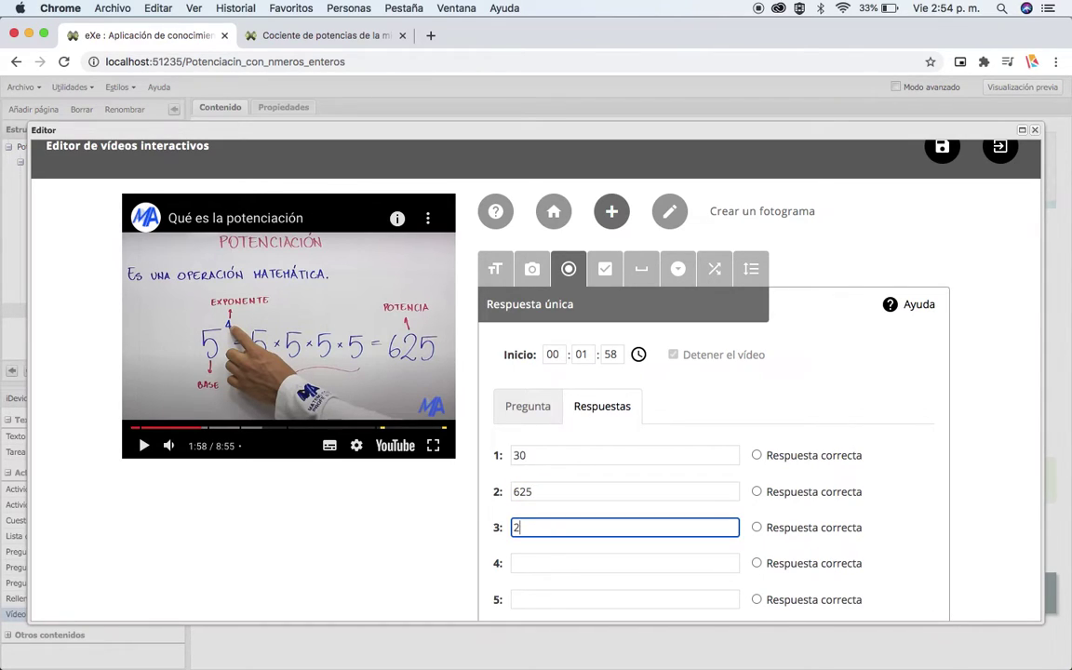
pyautogui.click(529, 558)
pyautogui.write('5')
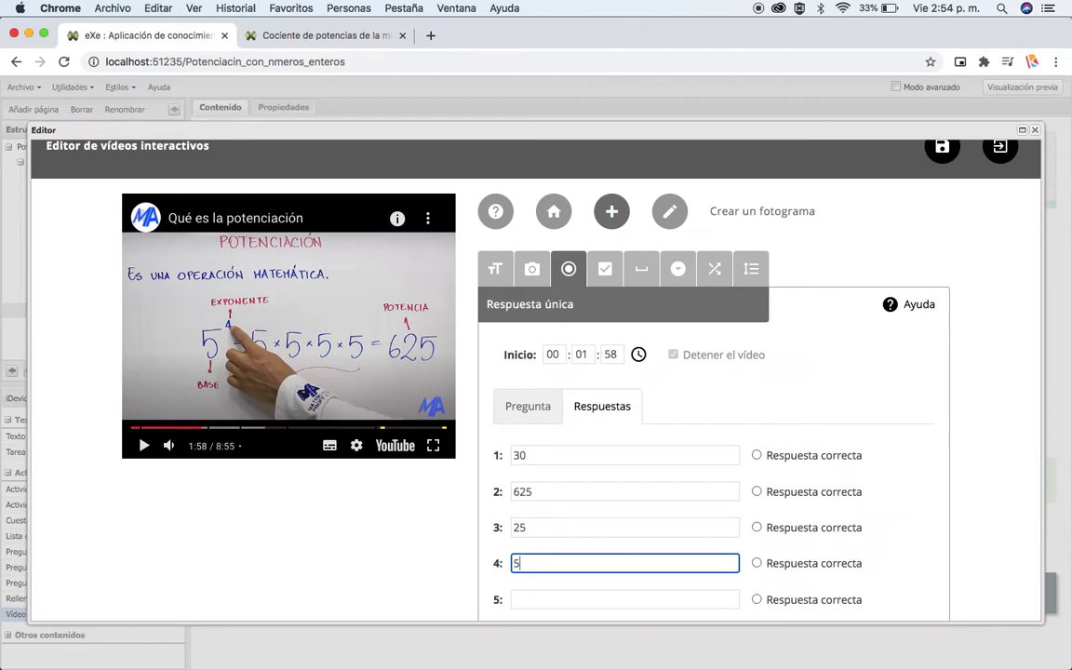
# Mark 625 as the correct answer and create the frame, accepting the notice about saving.
pyautogui.click(757, 492)
pyautogui.scroll(-3, 902, 473)
pyautogui.click(572, 578)
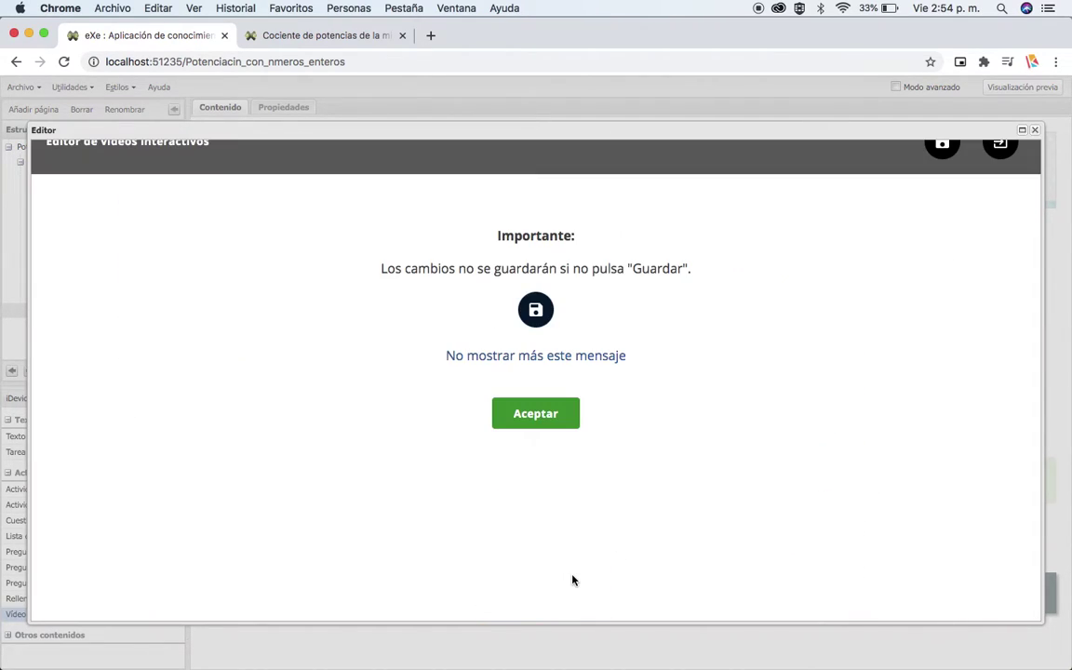
pyautogui.click(569, 423)
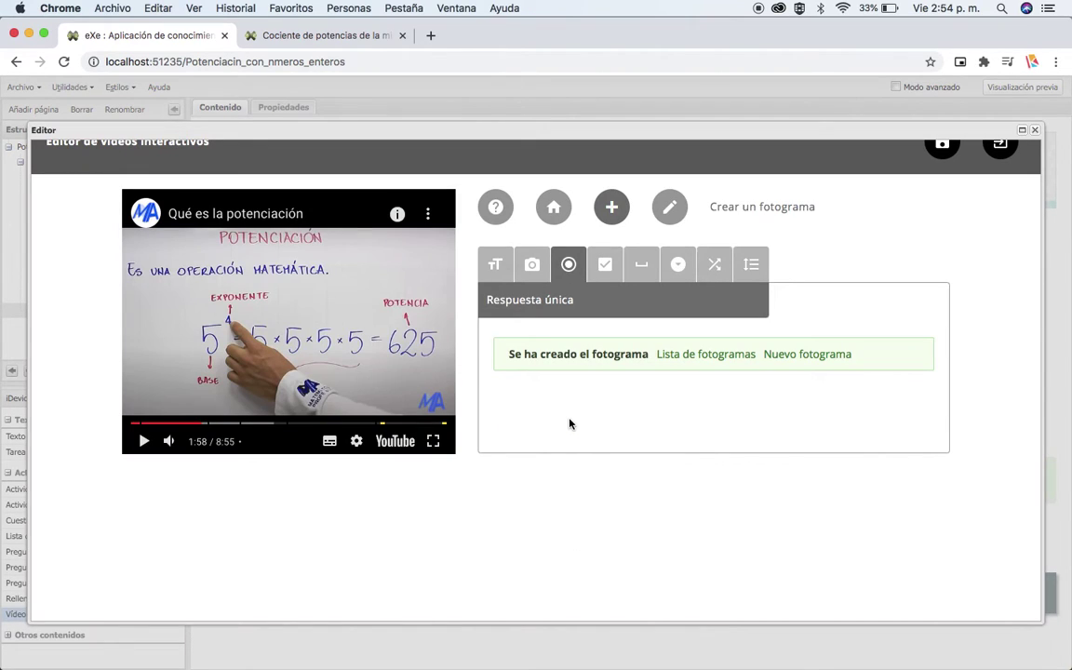
# Save the interactive video, exit its editor and confirm the Vídeo interactivo iDevice on the page.
pyautogui.scroll(1, 978, 251)
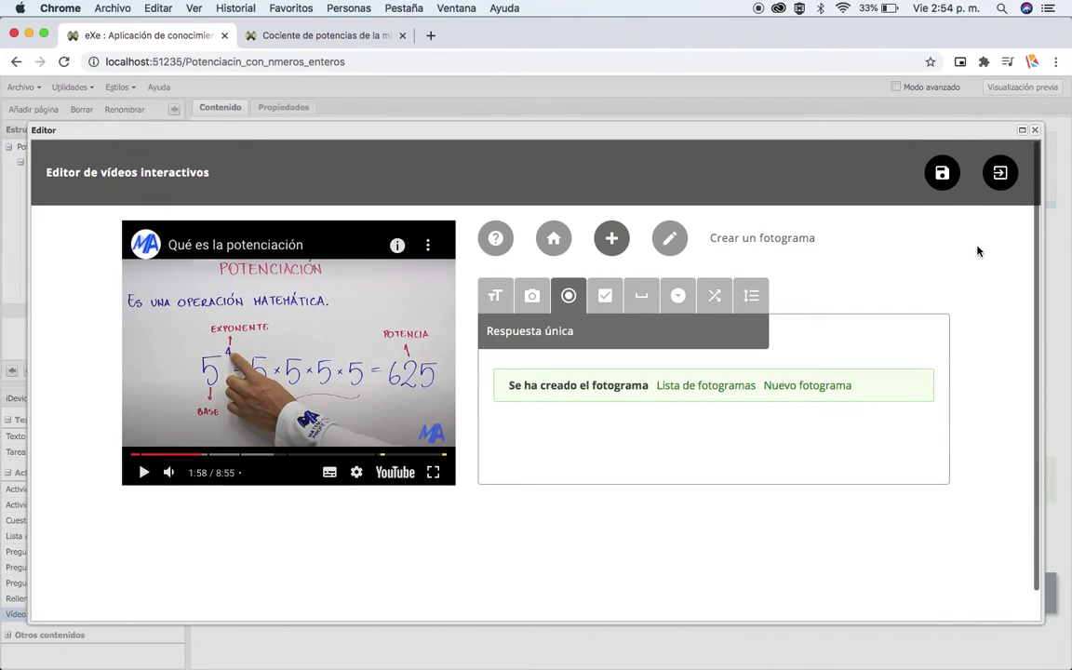
pyautogui.click(942, 173)
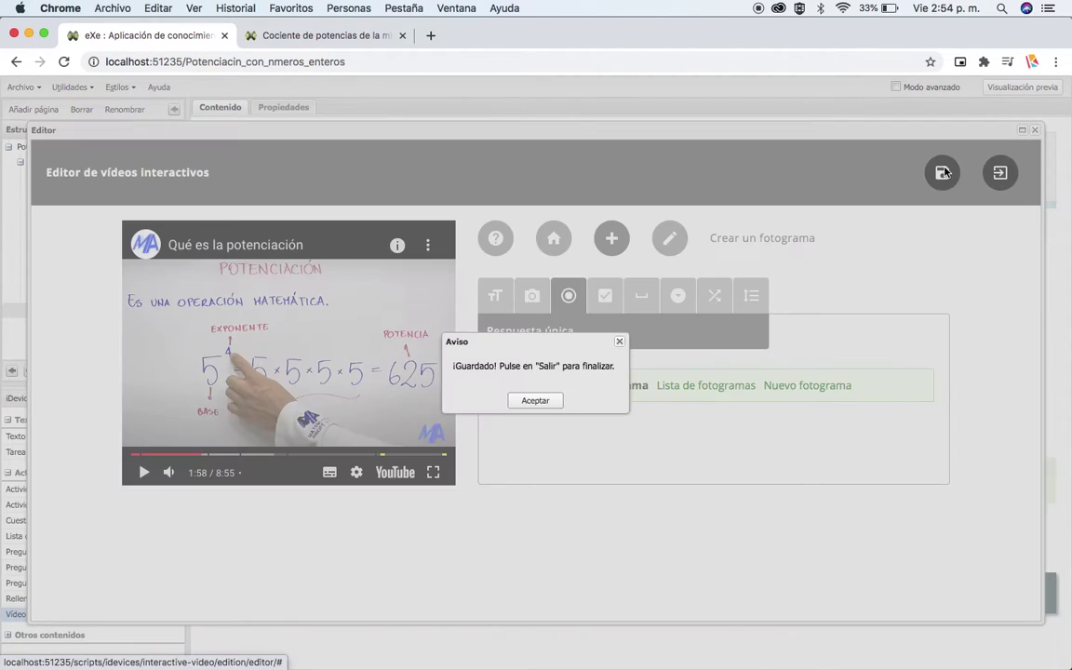
pyautogui.click(533, 402)
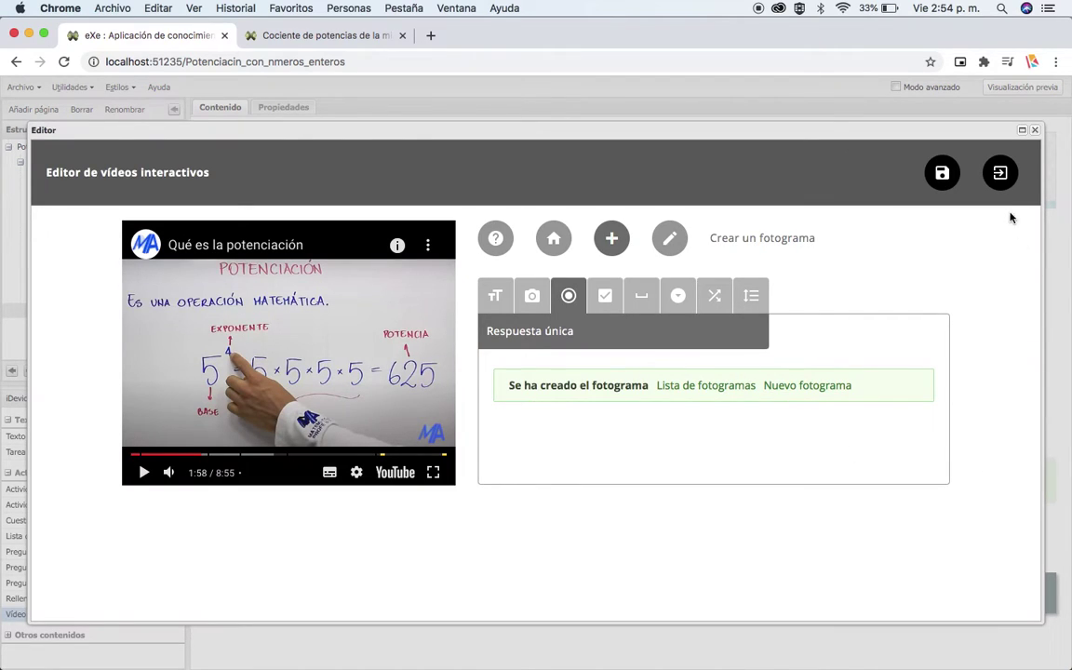
pyautogui.click(1001, 173)
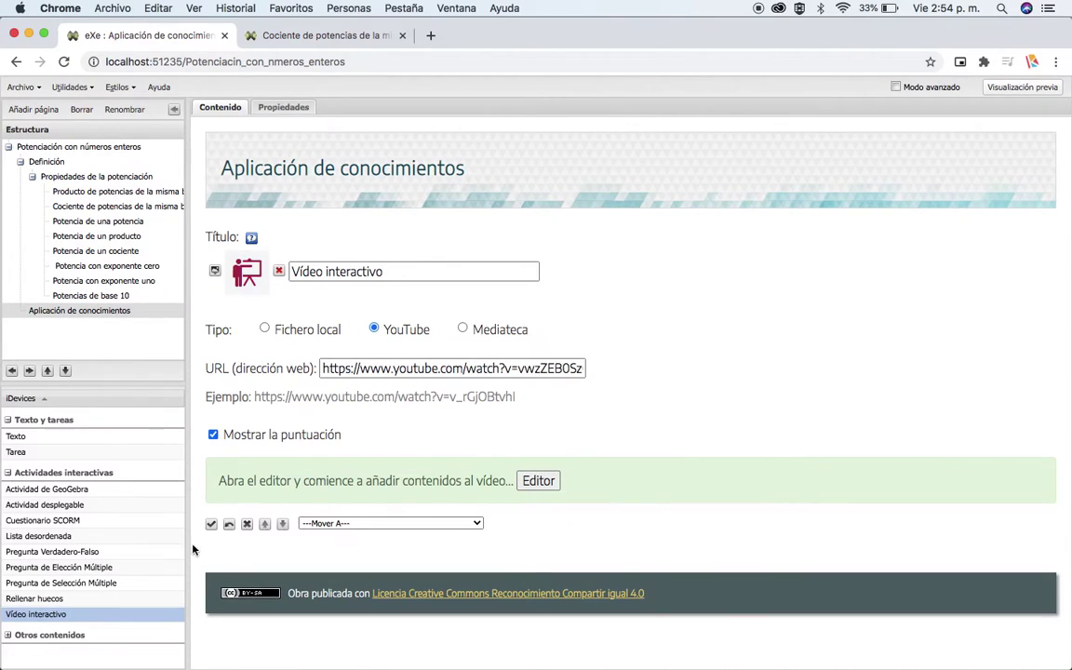
pyautogui.click(212, 524)
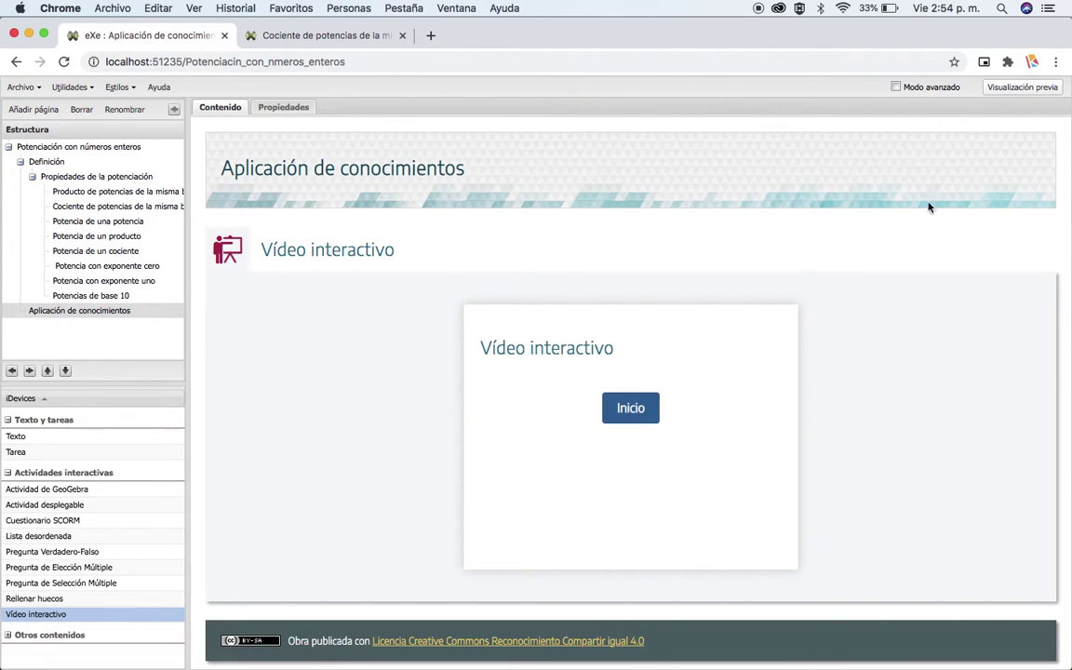
# Preview the project and start the interactive video on the Aplicación de conocimientos page.
pyautogui.click(1022, 86)
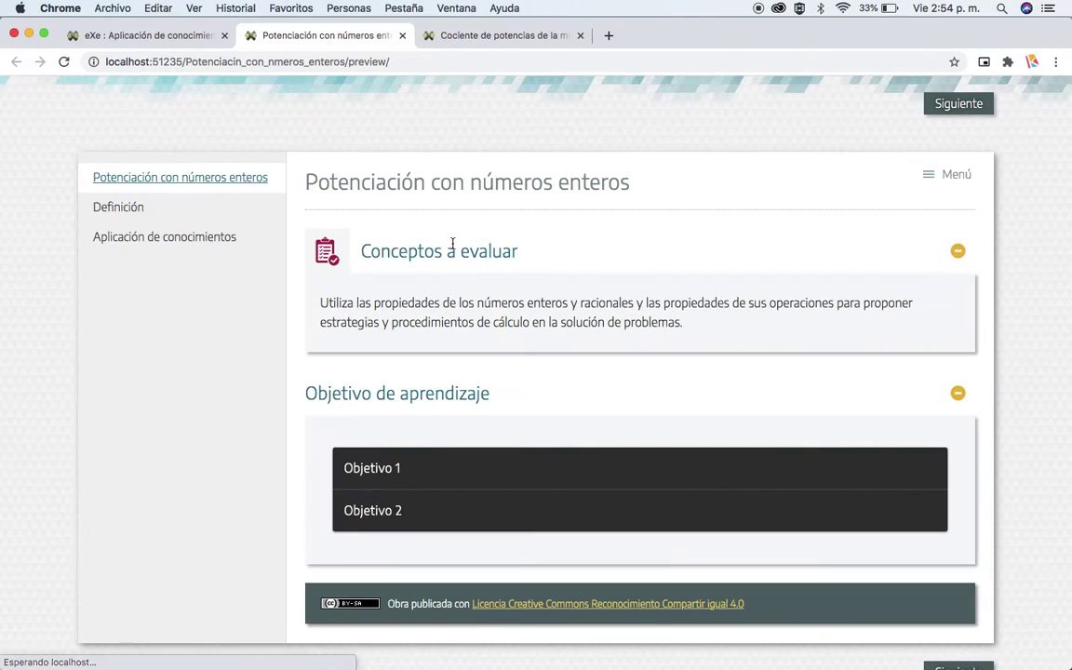
pyautogui.click(139, 240)
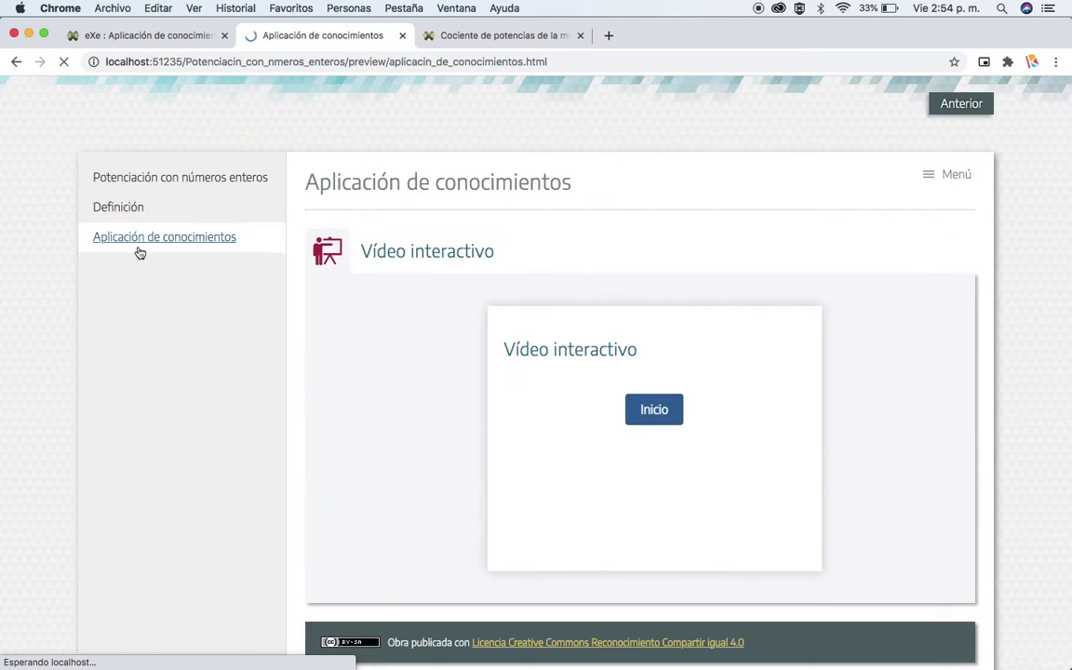
pyautogui.click(652, 412)
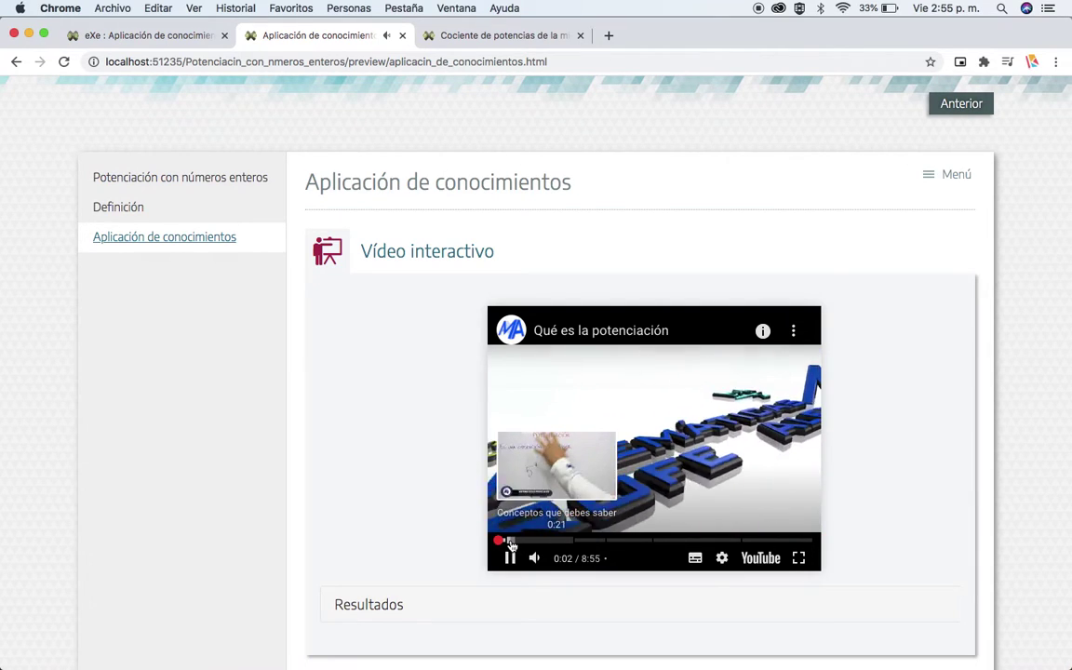
# Advance the previewed video in stages to its embedded question and check 625 as the answer.
pyautogui.click(511, 541)
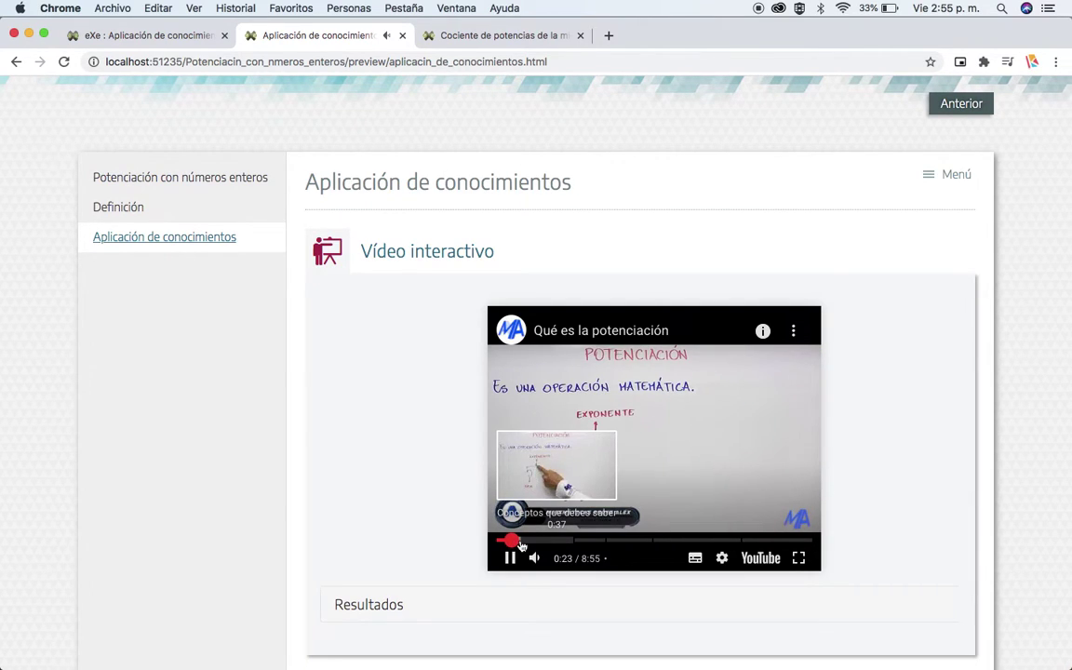
pyautogui.click(520, 542)
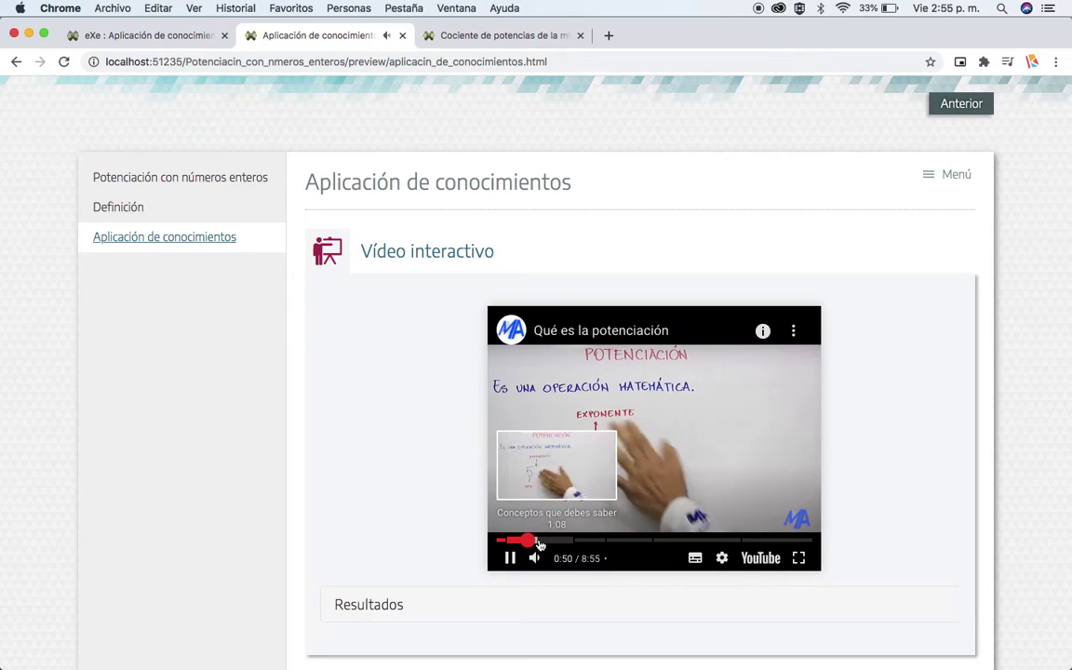
pyautogui.click(528, 542)
pyautogui.click(538, 542)
pyautogui.click(548, 542)
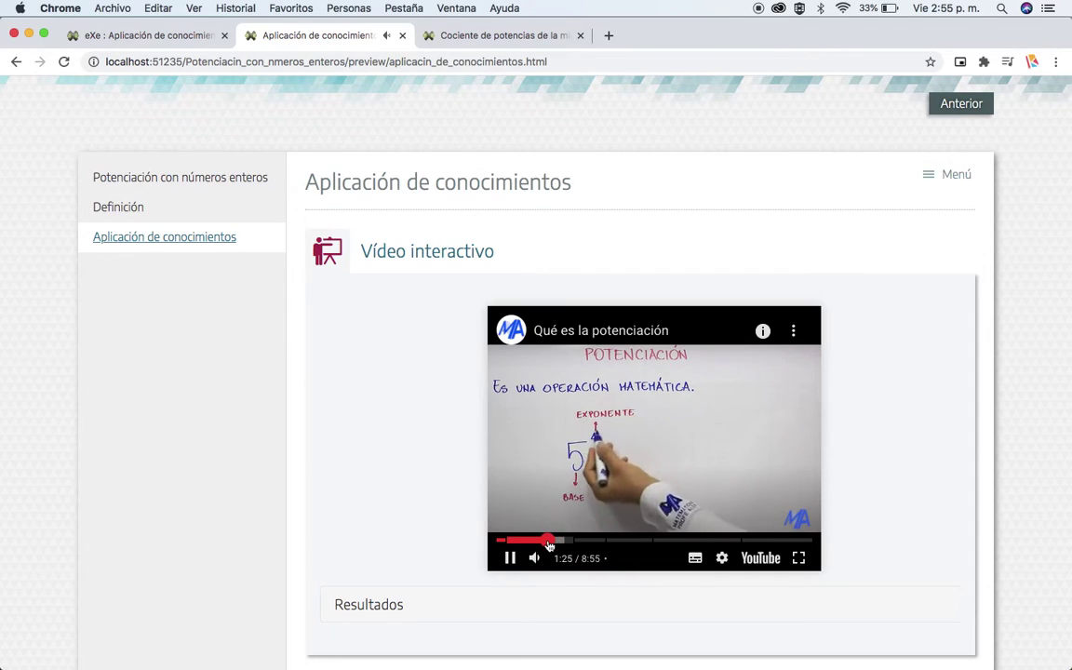
pyautogui.click(557, 542)
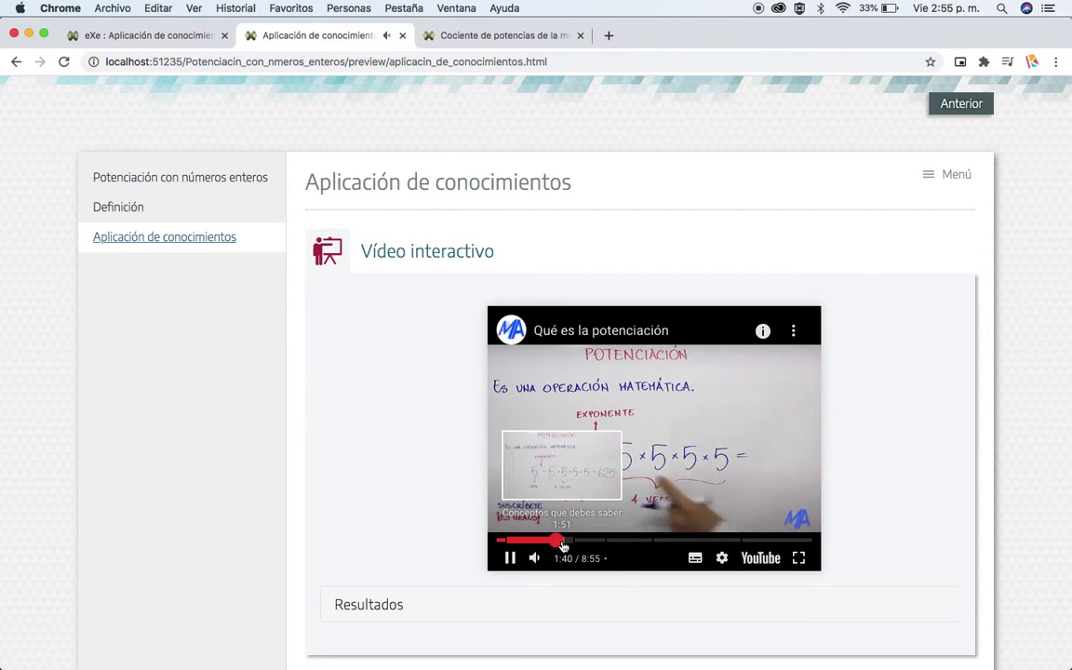
pyautogui.click(563, 541)
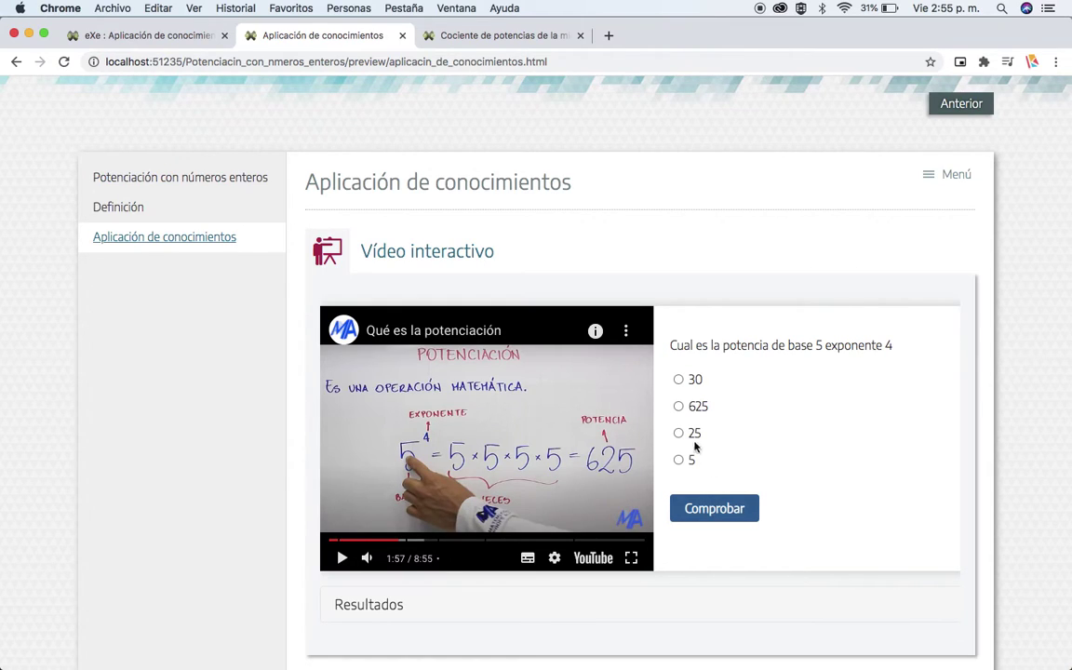
pyautogui.click(737, 510)
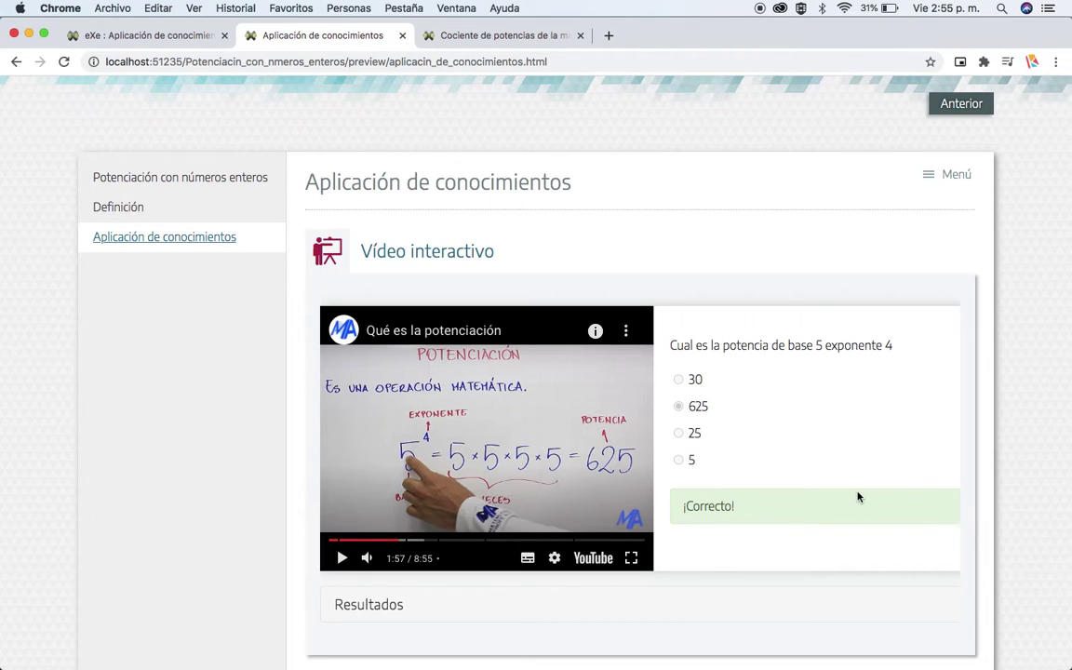
# Return to the eXe project, then switch to the "20210312 - Guía" document in Safari.
pyautogui.click(155, 36)
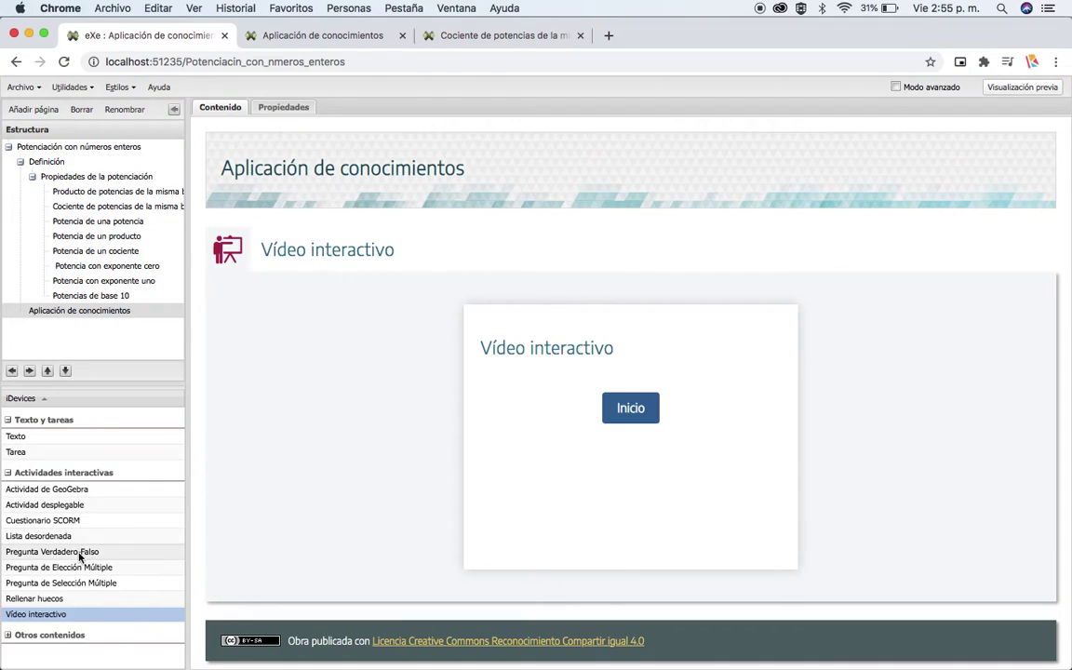
pyautogui.hotkey('ctrl', 'Up')
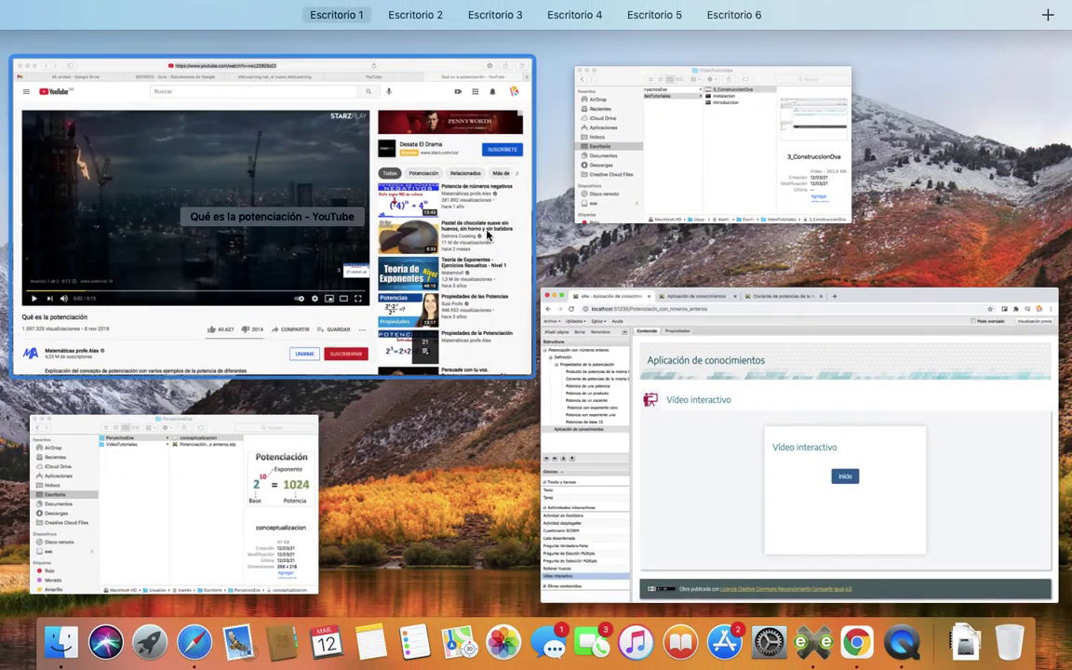
pyautogui.click(279, 140)
pyautogui.click(370, 56)
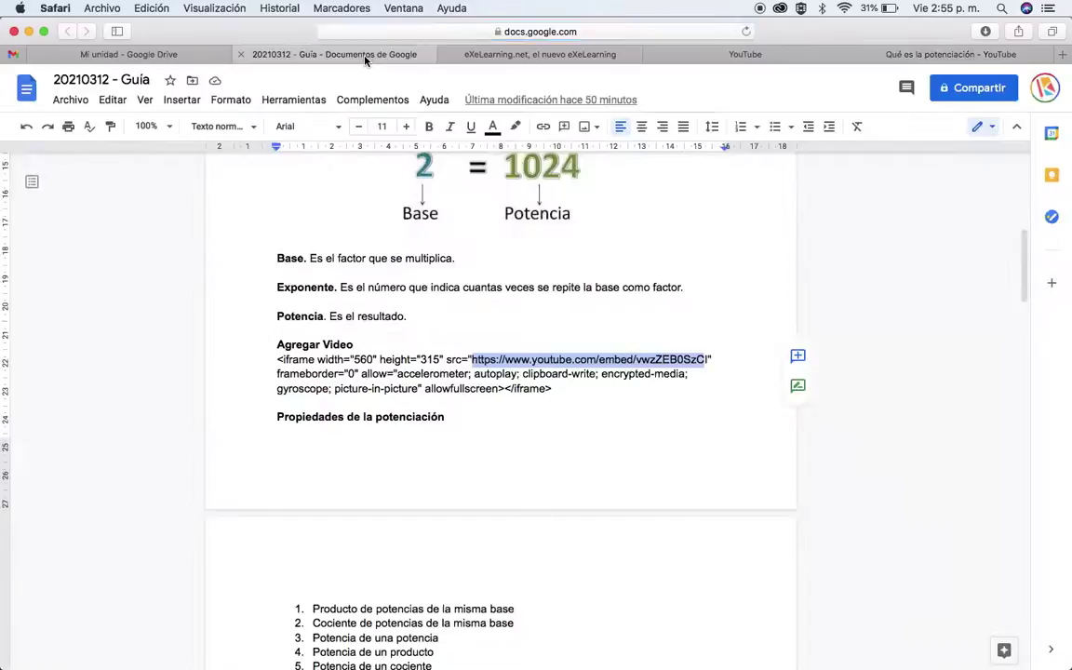
# Locate the Aplicación de conocimientos section in the guide, then return to eXe and add a Pregunta de Selección Múltiple iDevice to the page.
pyautogui.scroll(-15, 520, 474)
pyautogui.scroll(8, 519, 473)
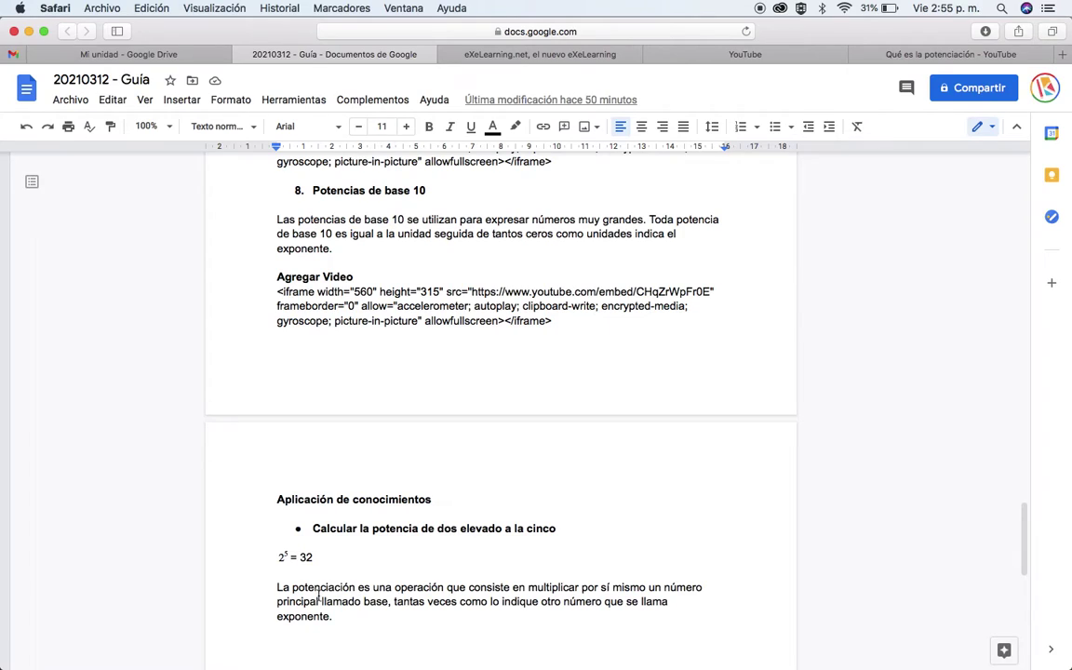
pyautogui.moveTo(275, 548); pyautogui.dragTo(290, 568)
pyautogui.press('super+Tab')
pyautogui.hotkey('ctrl', 'Up')
pyautogui.click(281, 257)
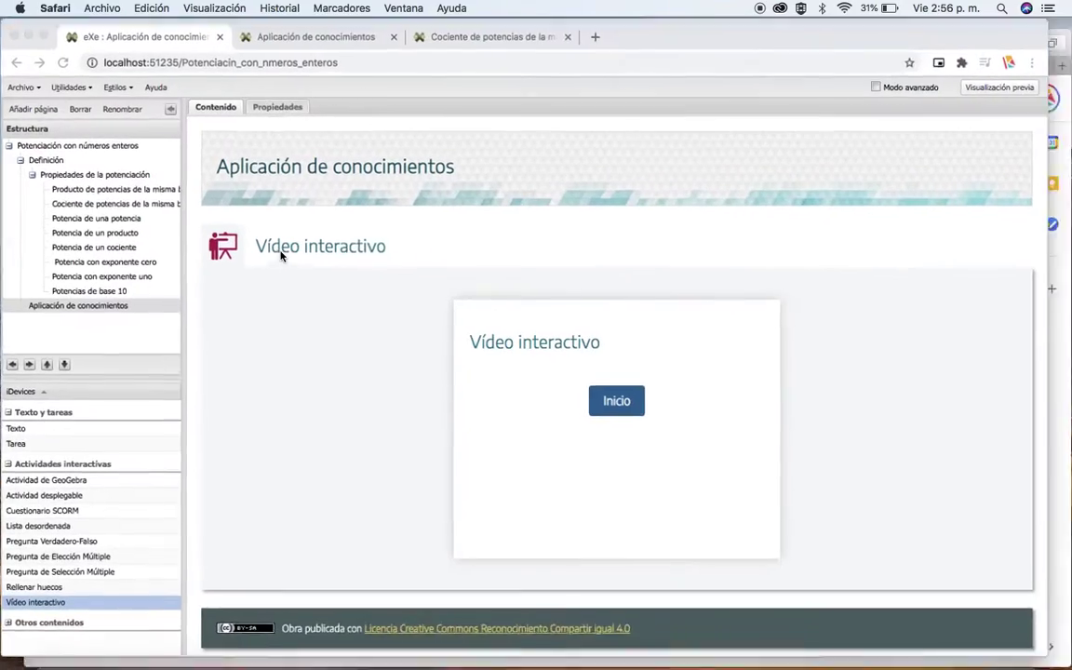
pyautogui.click(101, 585)
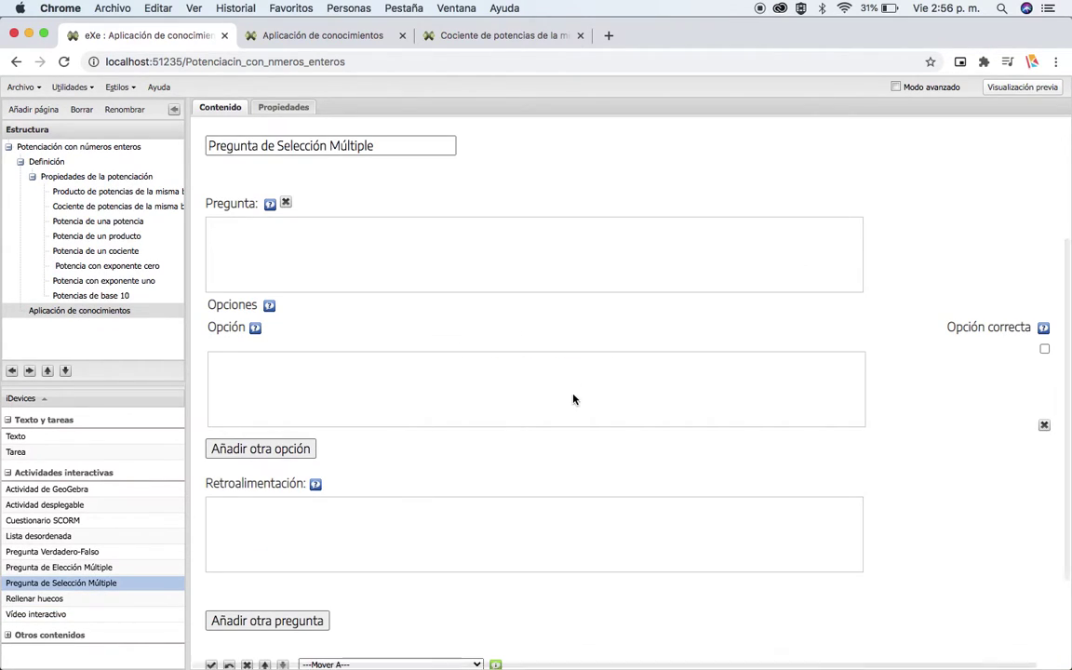
# Copy "Calcular la potencia de dos elevado a la cinco" from the guide into the Pregunta text and remove its bullet.
pyautogui.scroll(4, 574, 399)
pyautogui.scroll(-5, 574, 399)
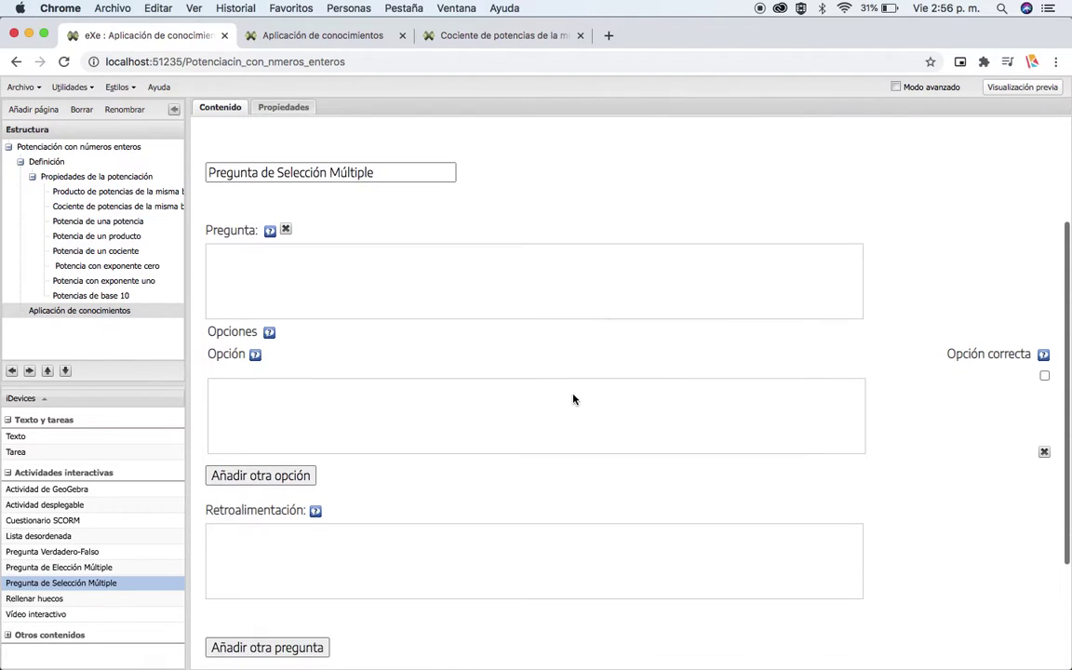
pyautogui.press('super+Tab')
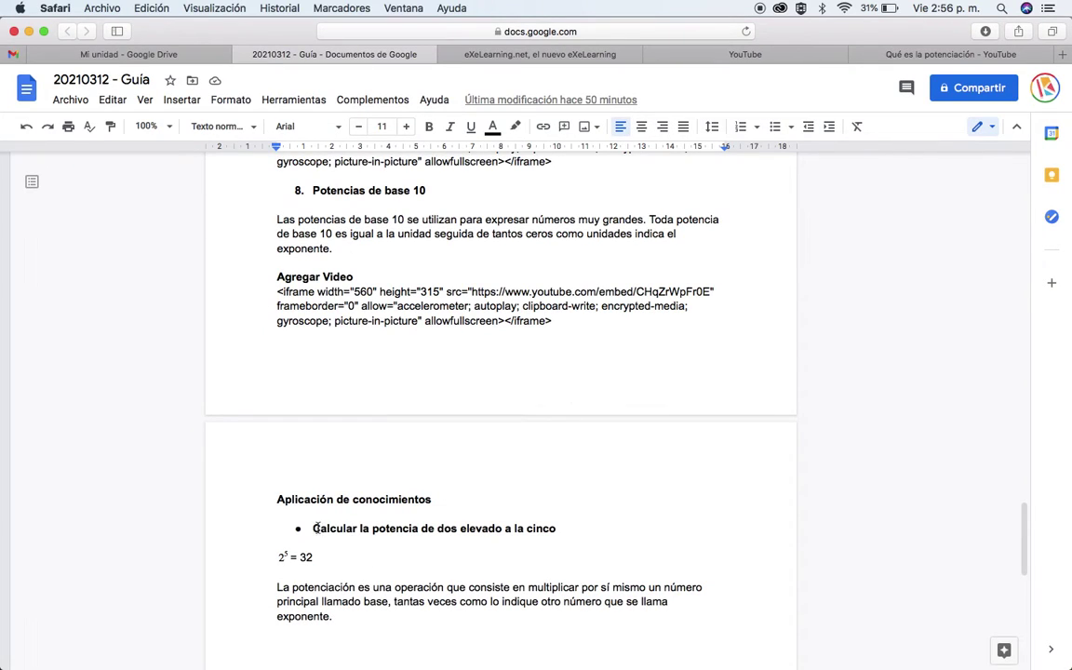
pyautogui.moveTo(314, 527); pyautogui.dragTo(562, 528)
pyautogui.press('super+c')
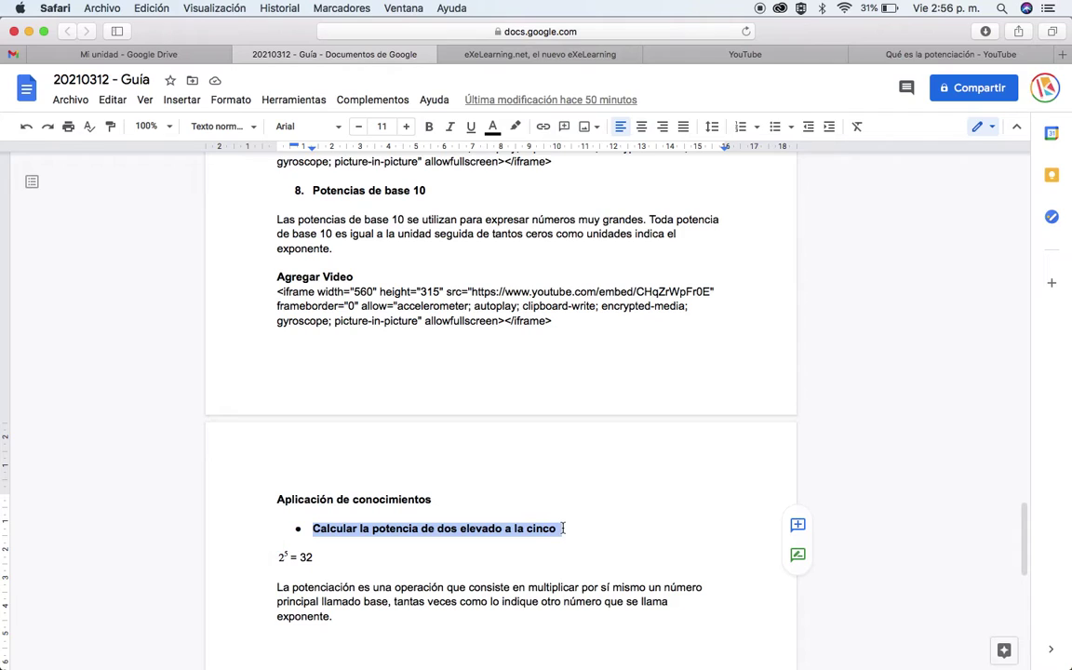
pyautogui.press('super+Tab')
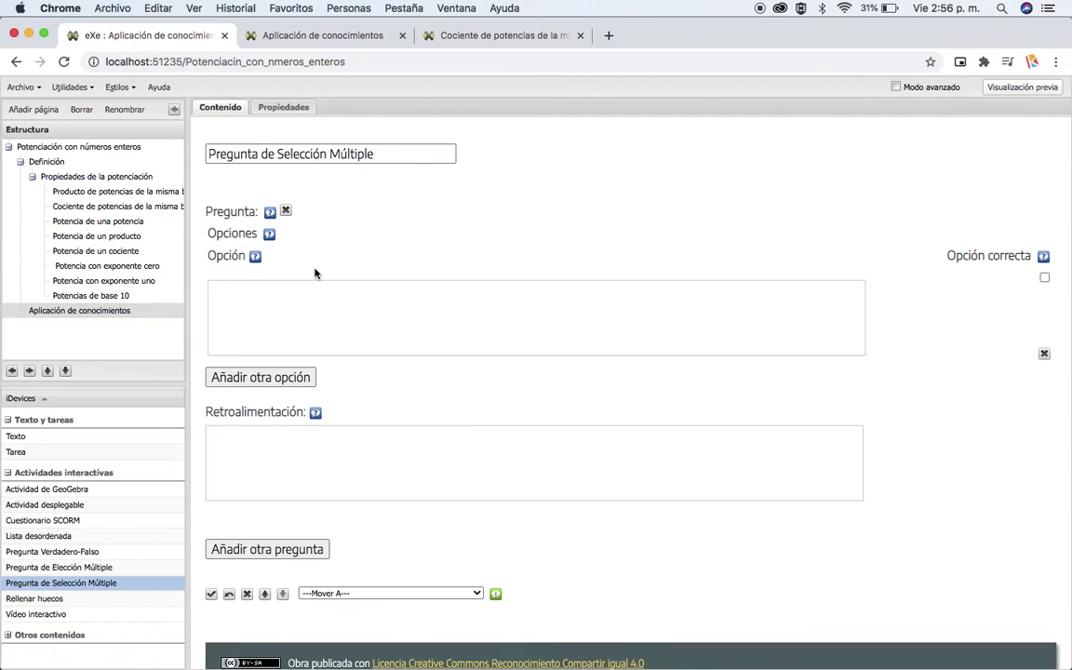
pyautogui.click(248, 335)
pyautogui.press('super+v')
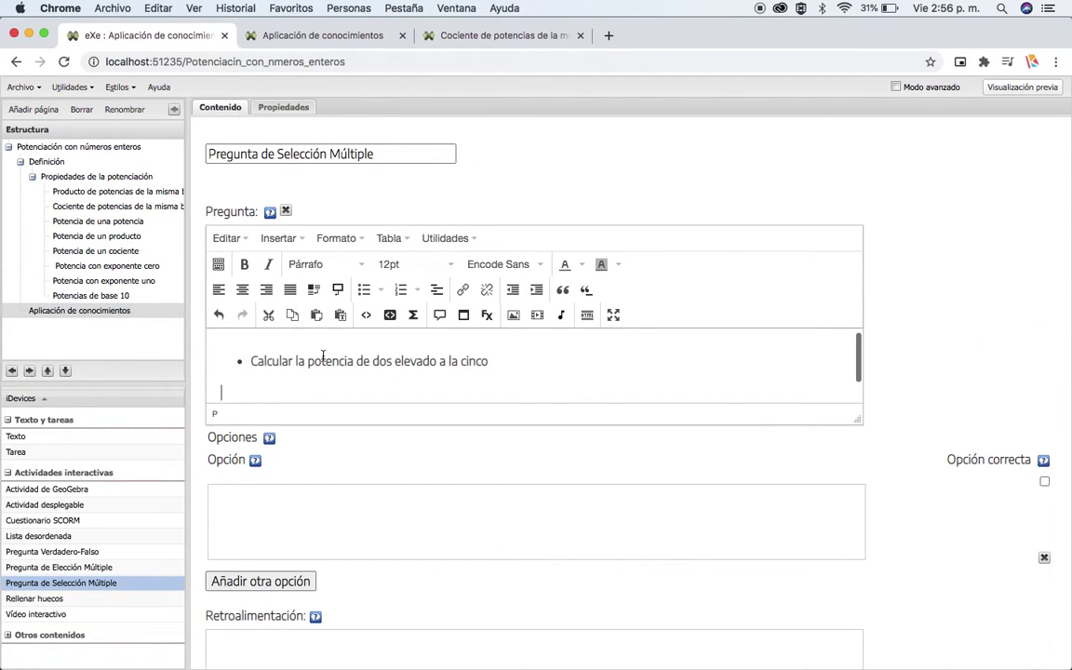
pyautogui.click(364, 289)
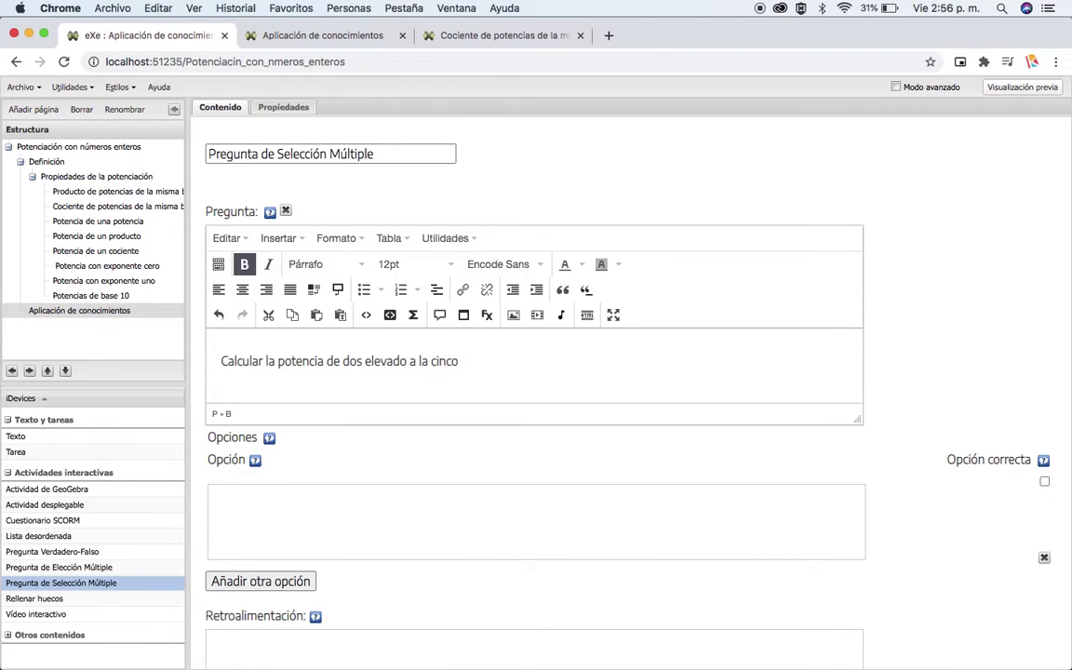
# Copy the answer 32 from the guide in Safari into the question's first option in eXe.
pyautogui.scroll(-1, 376, 398)
pyautogui.scroll(-4, 326, 452)
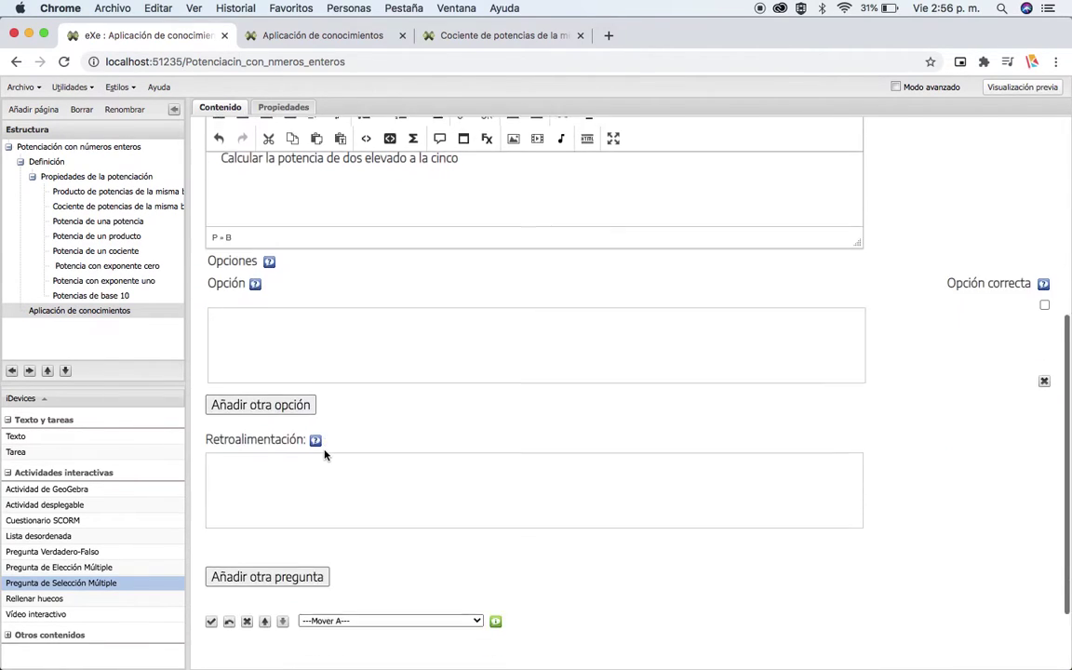
pyautogui.press('super+Tab')
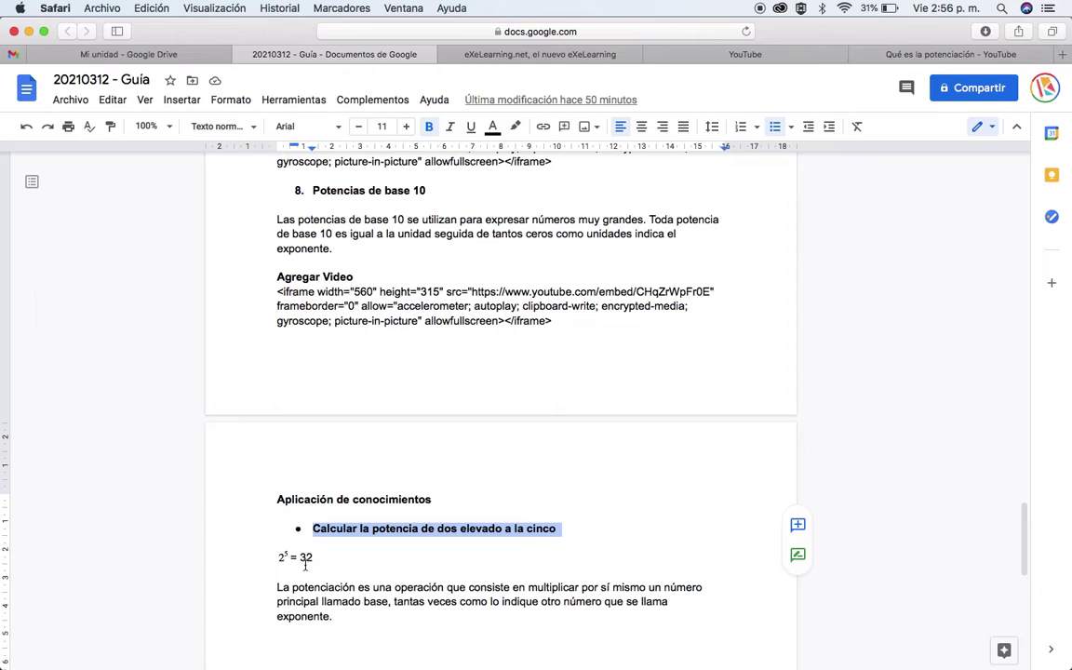
pyautogui.press('super+c')
pyautogui.press('super+Tab')
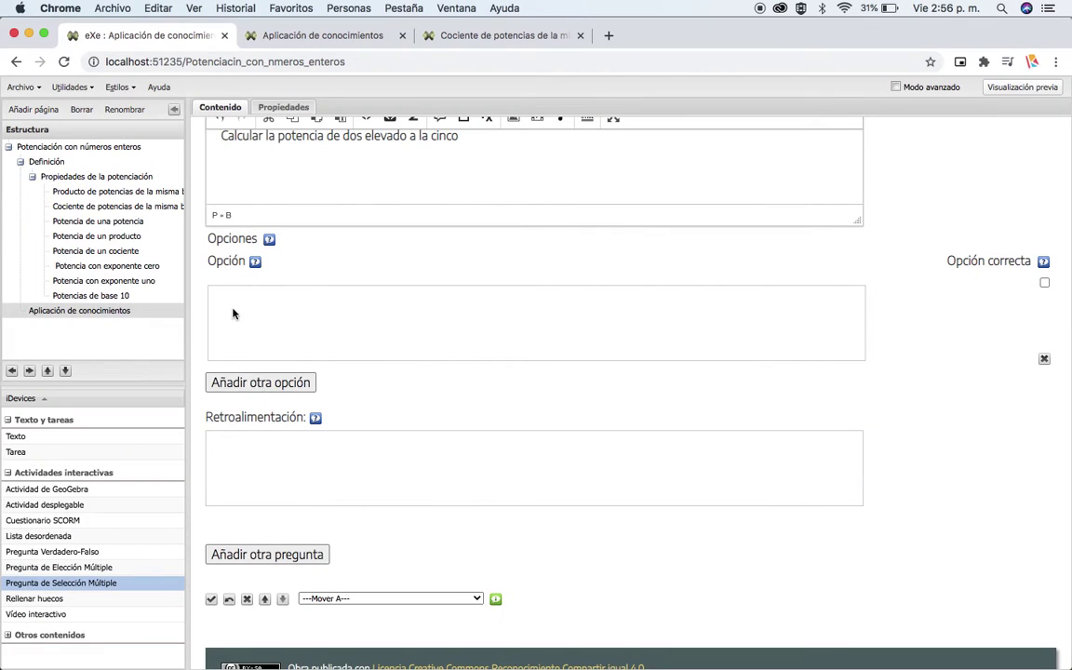
pyautogui.click(232, 313)
pyautogui.press('super+v')
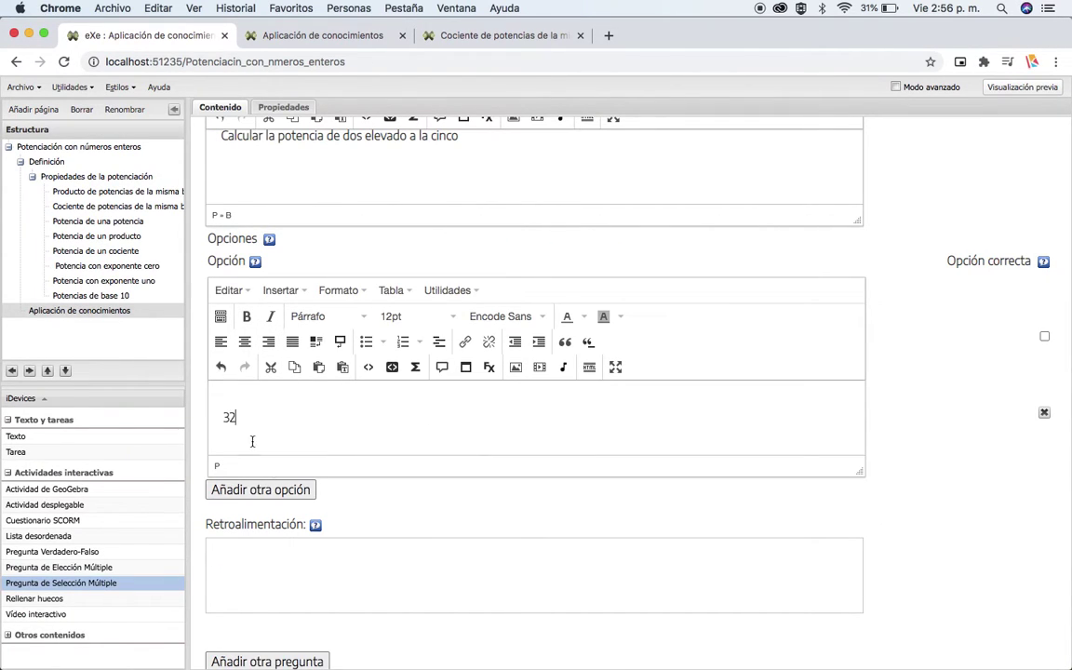
# Add two more answer options to the question, 60 and 80.
pyautogui.click(258, 490)
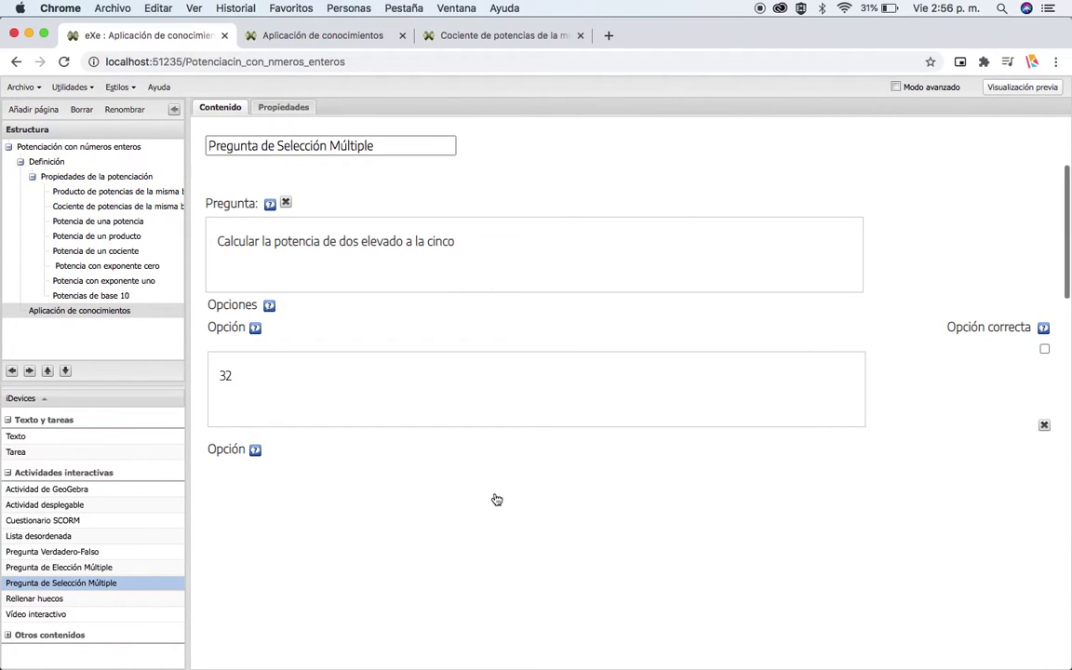
pyautogui.press('super+v')
pyautogui.click(260, 341)
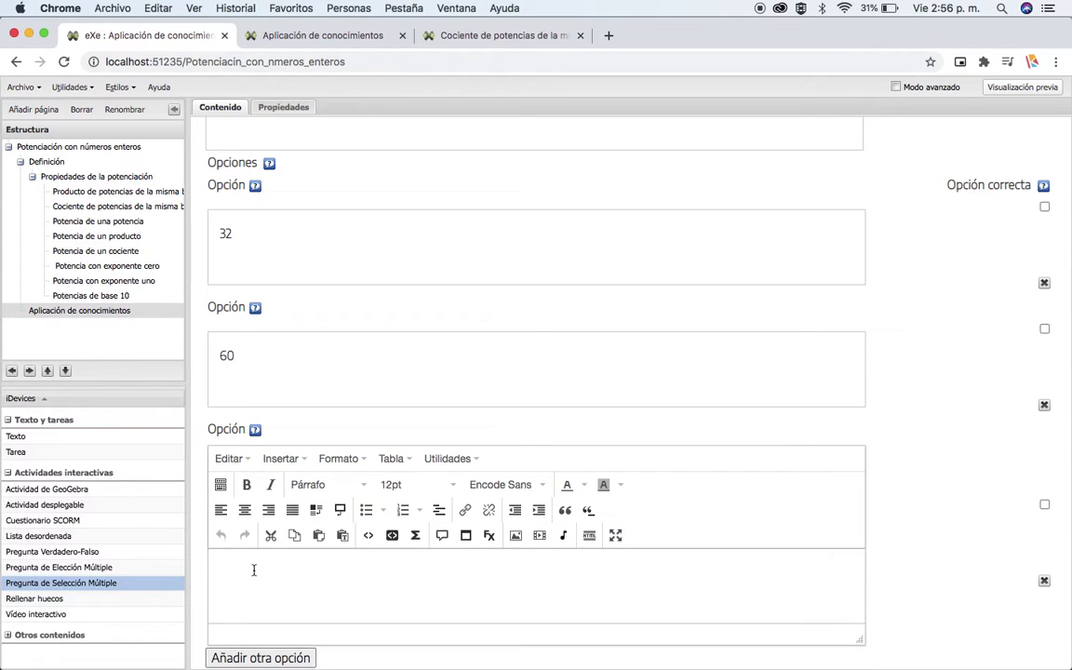
pyautogui.click(228, 581)
pyautogui.write('80')
# Confirm the Pregunta de Selección Múltiple iDevice and review it on the page.
pyautogui.scroll(-5, 931, 398)
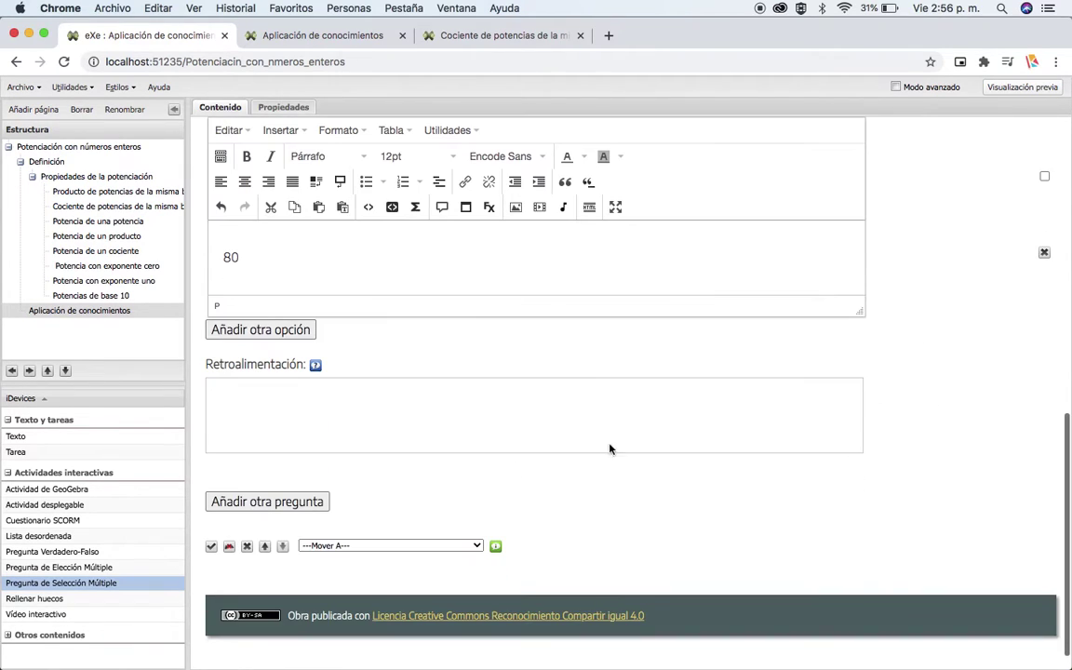
pyautogui.click(210, 547)
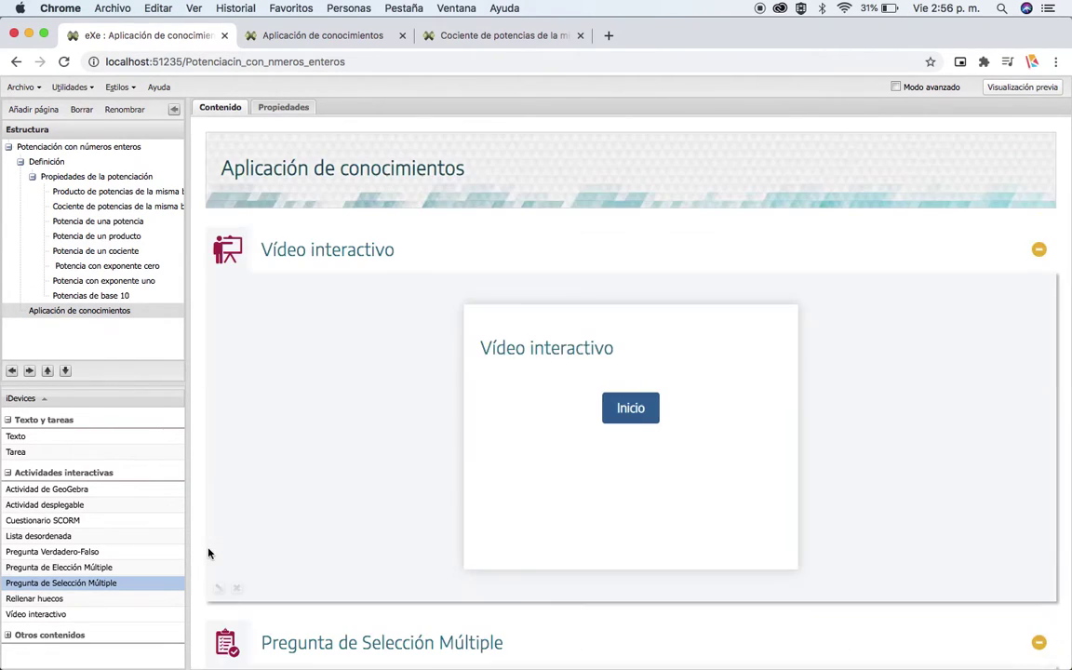
pyautogui.scroll(-5, 785, 481)
pyautogui.scroll(5, 784, 482)
pyautogui.scroll(-3, 699, 423)
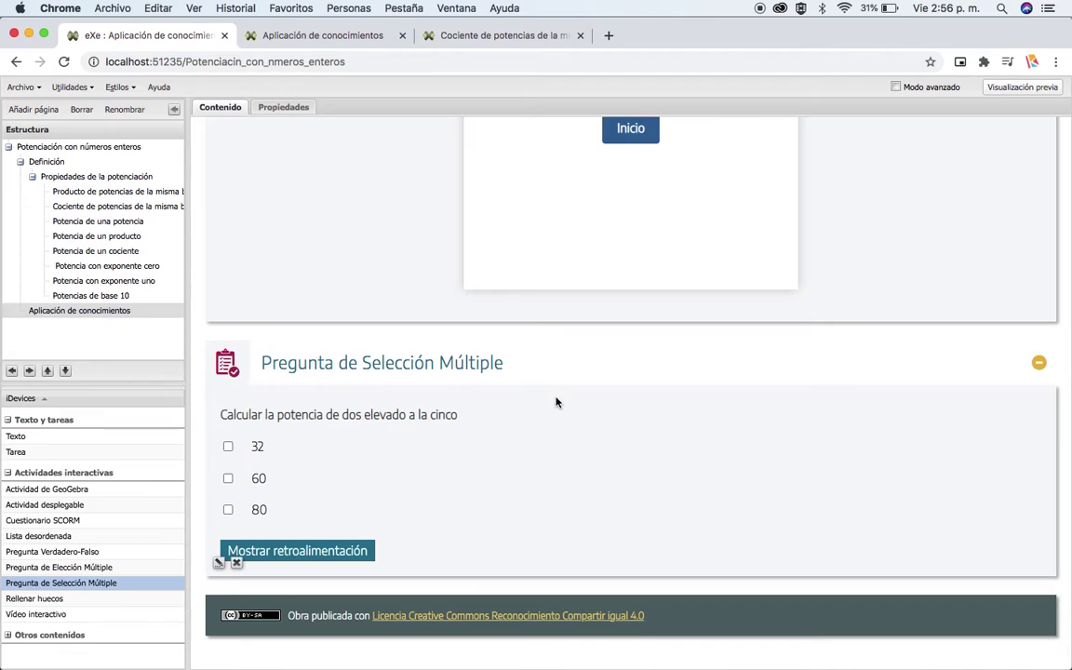
# Copy the guide's paragraph defining "La potenciación" into the gap text of a new Rellenar huecos iDevice on the eXe page.
pyautogui.press('super+Tab')
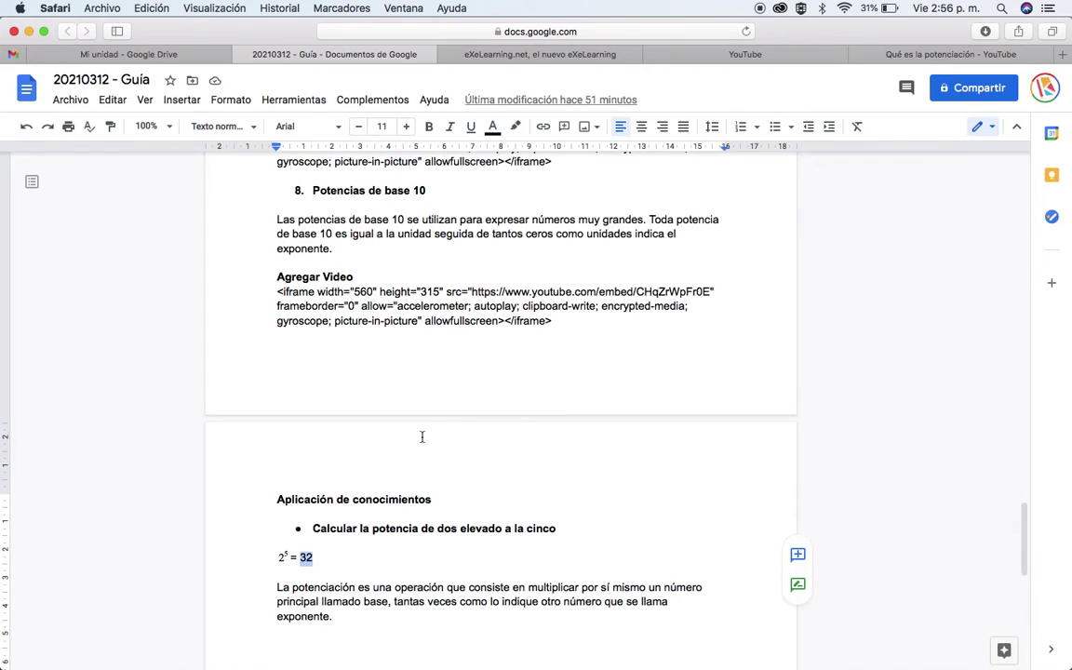
pyautogui.scroll(-3, 421, 436)
pyautogui.moveTo(336, 460); pyautogui.dragTo(270, 433)
pyautogui.press('super+Tab')
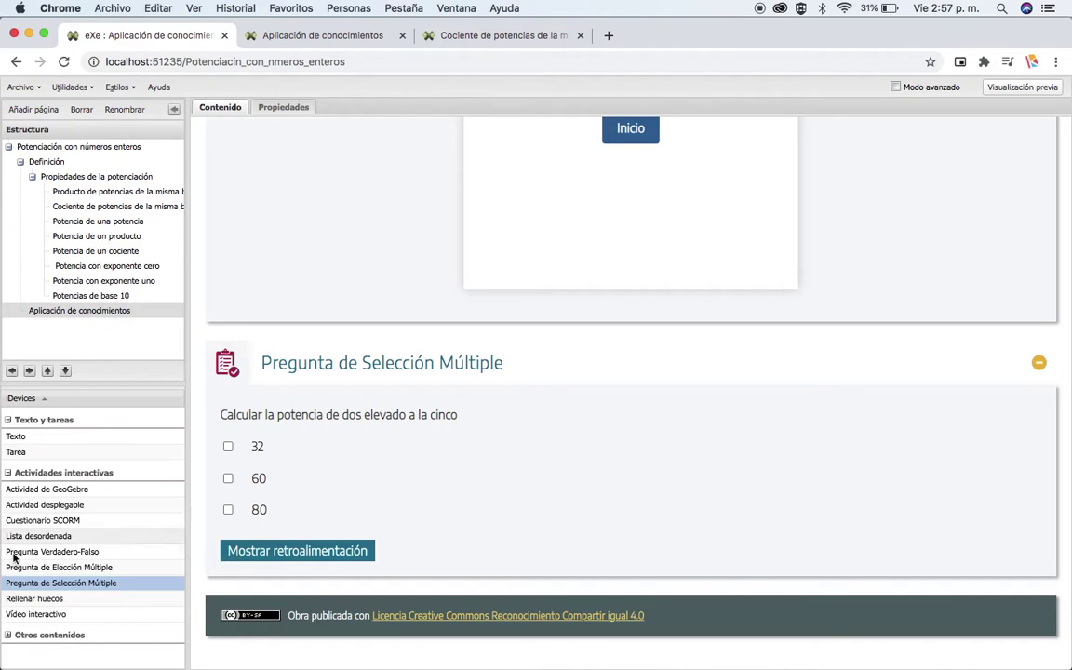
pyautogui.click(45, 598)
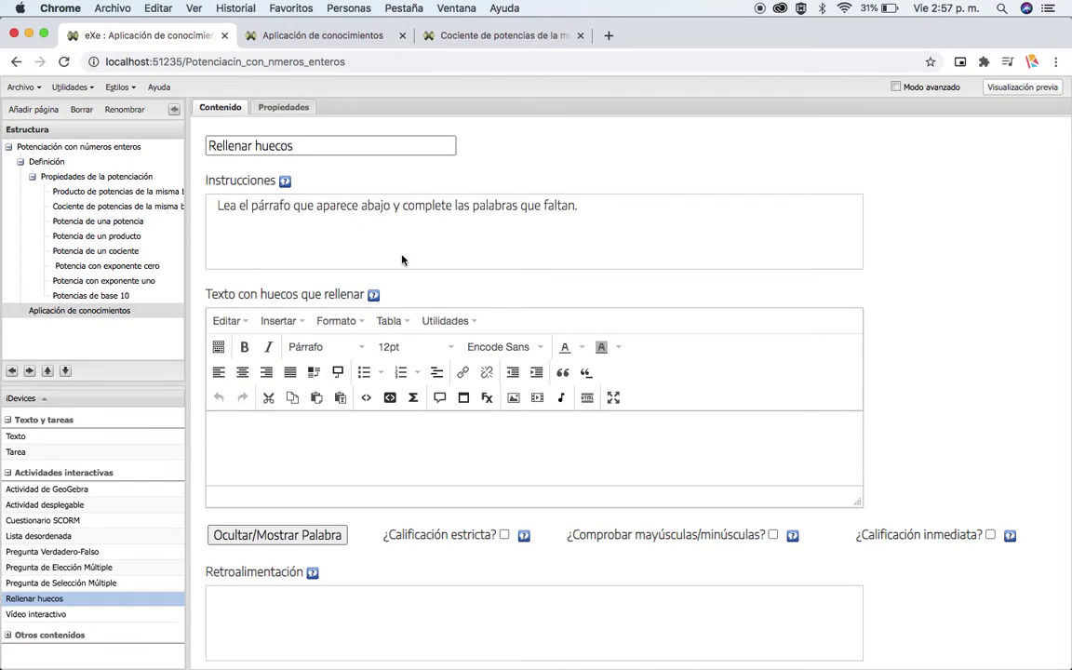
pyautogui.click(259, 443)
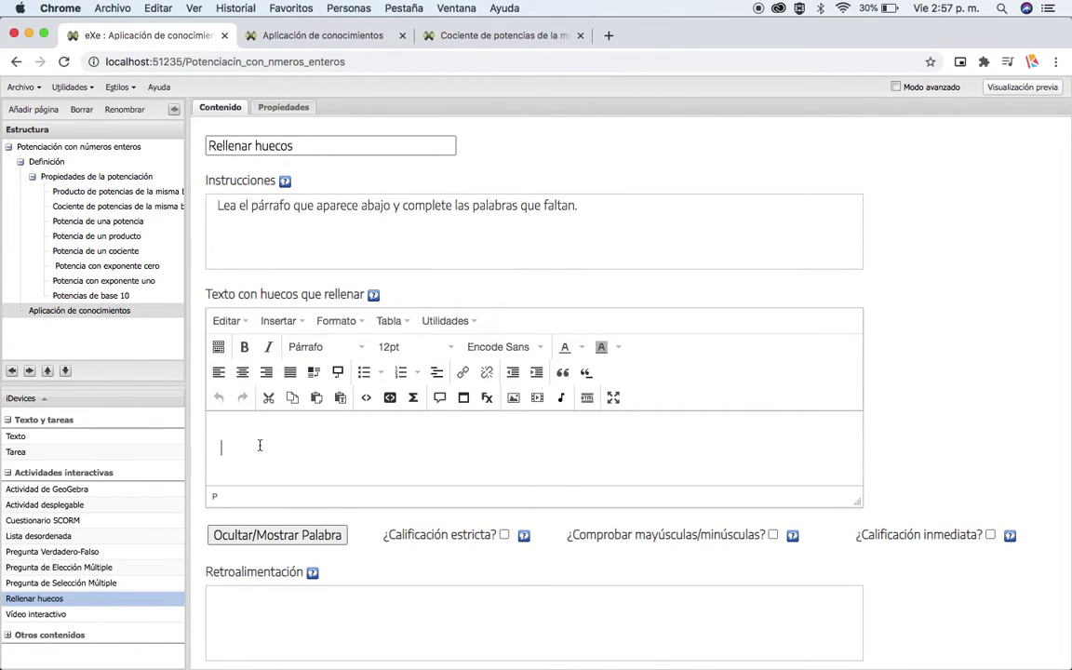
pyautogui.press('super+v')
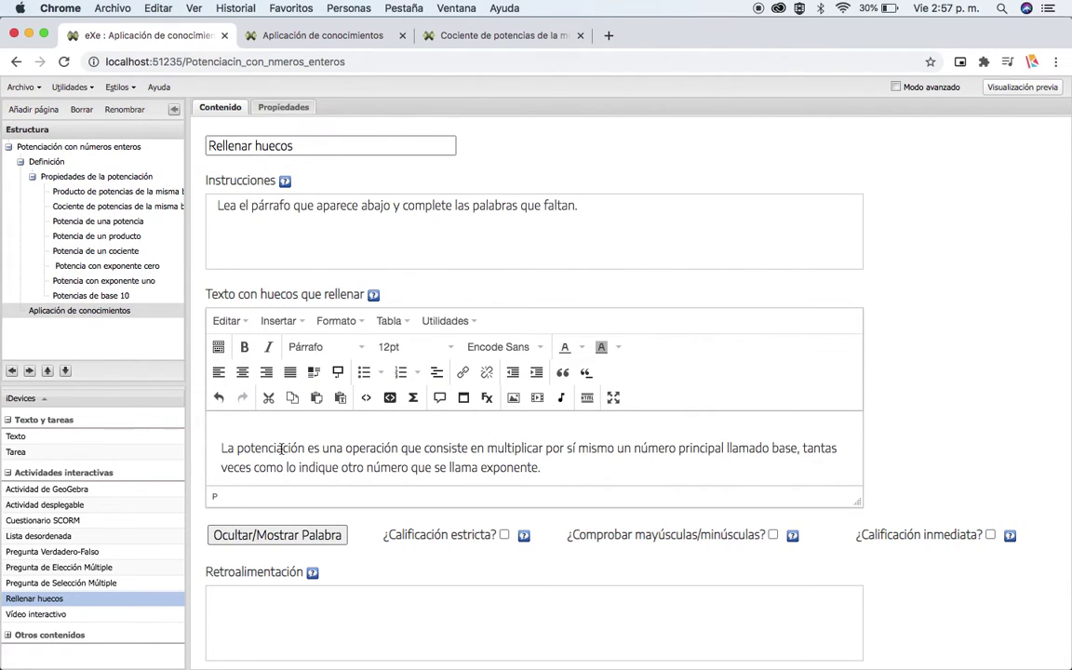
# Hide the words "operación", "base" and "exponente" as gaps in the paragraph and confirm the Rellenar huecos iDevice.
pyautogui.doubleClick(378, 448)
pyautogui.click(282, 533)
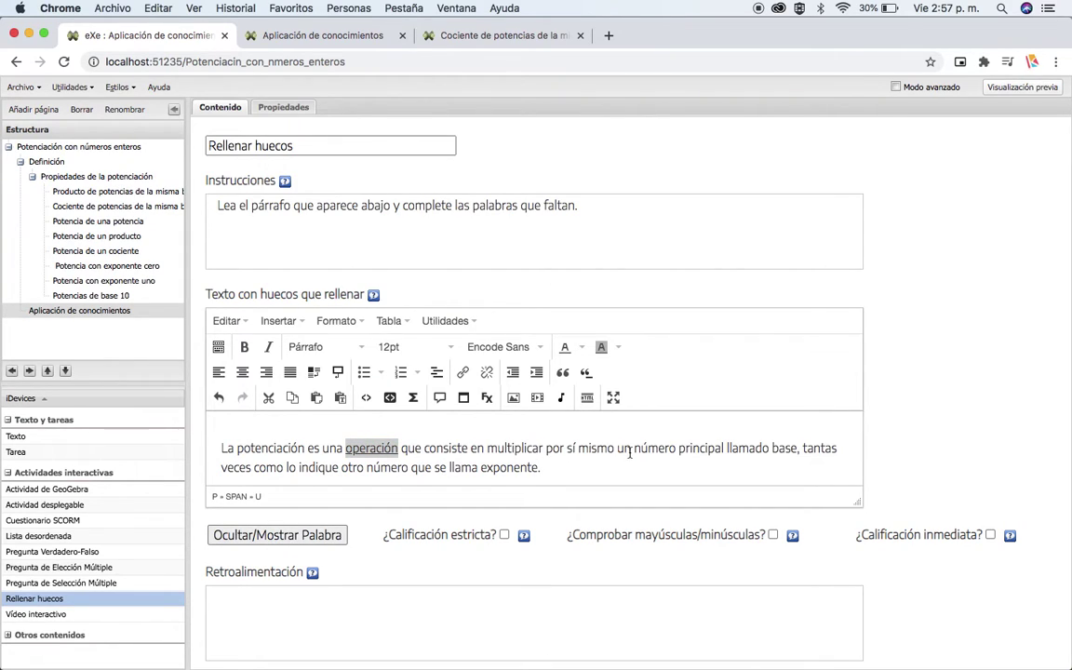
pyautogui.doubleClick(785, 451)
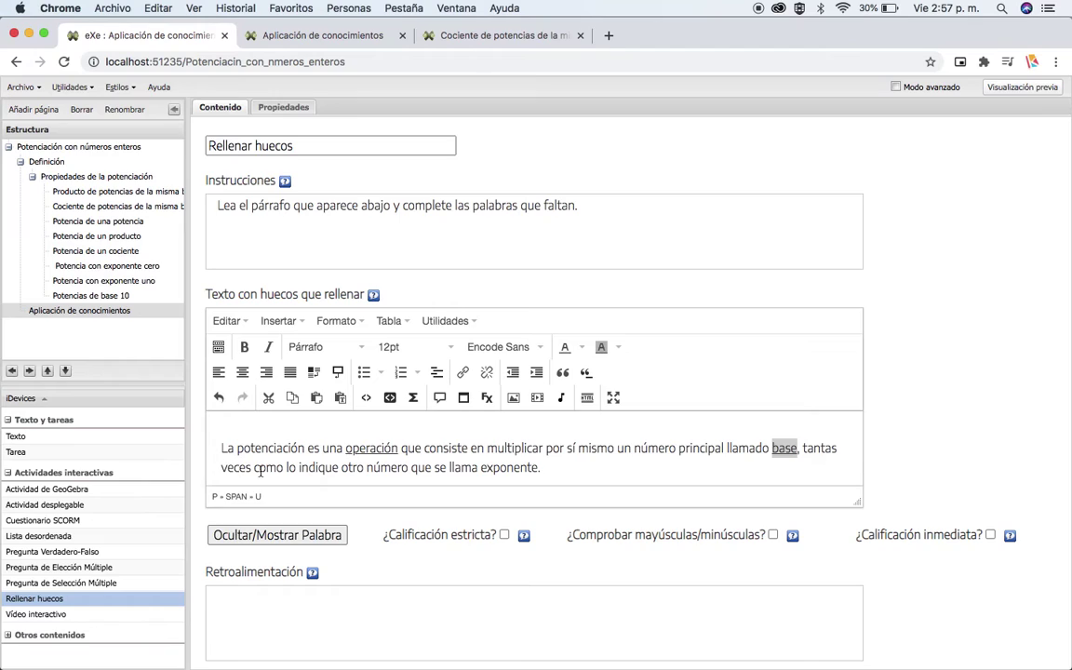
pyautogui.doubleClick(512, 468)
pyautogui.click(284, 536)
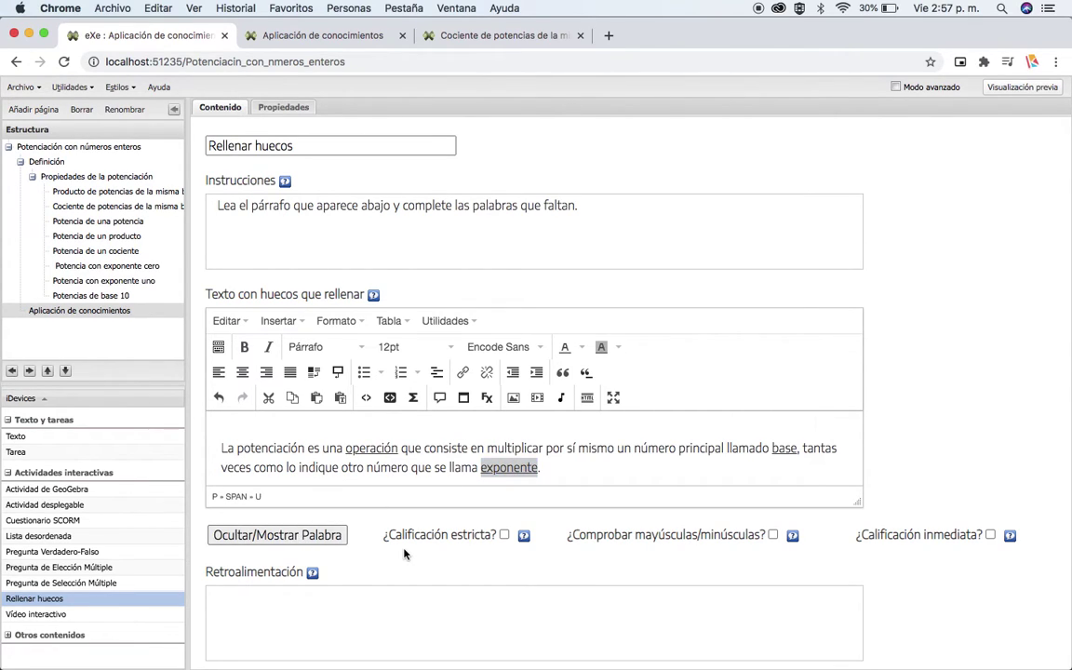
pyautogui.scroll(-3, 404, 554)
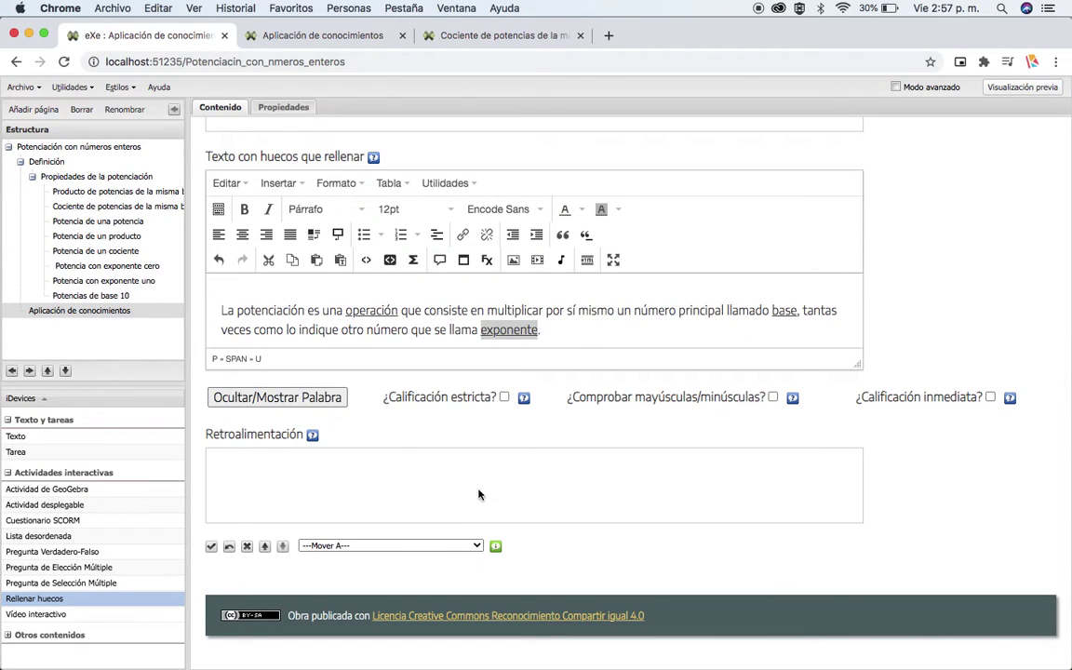
pyautogui.click(212, 545)
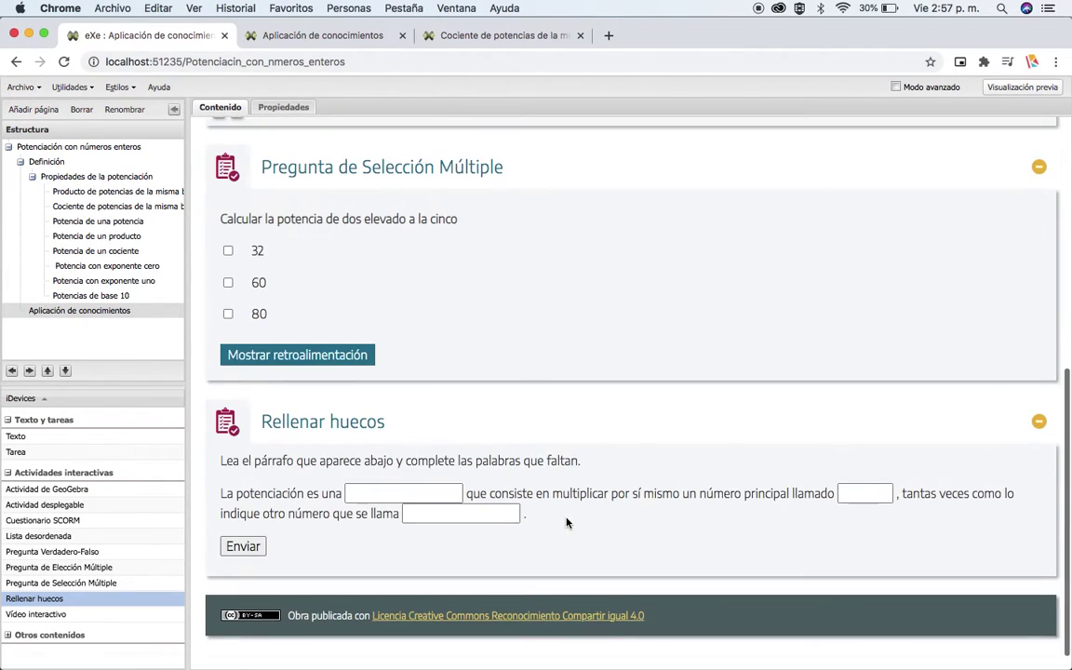
# Test the Rellenar huecos activity by submitting "operación" in the first gap, entering "Base" in the second, and restarting it.
pyautogui.click(359, 493)
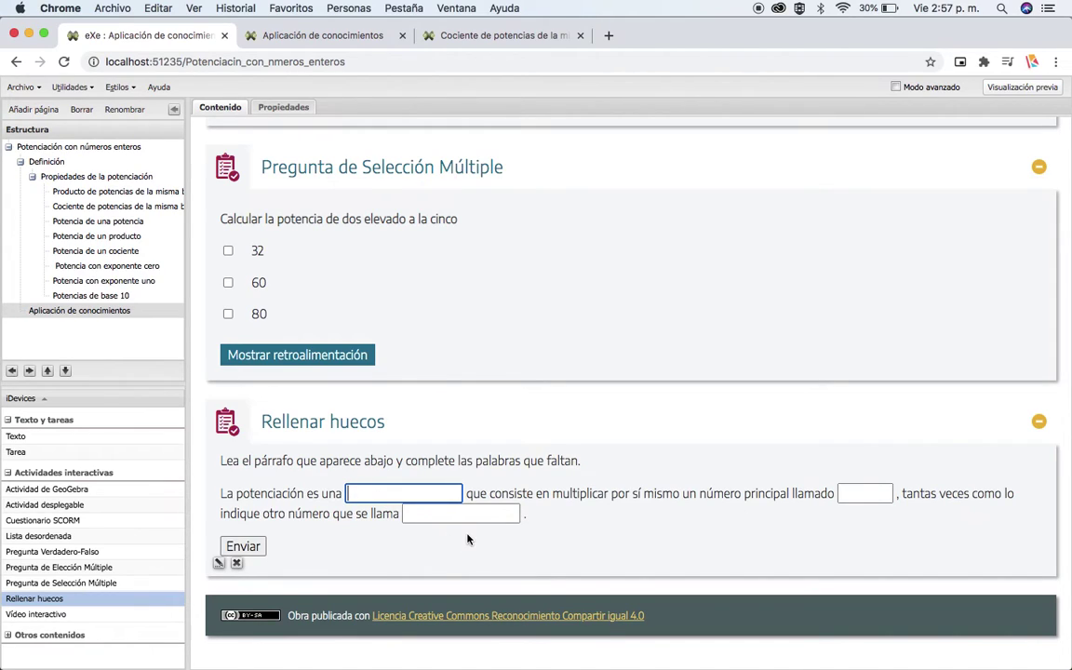
pyautogui.write('Operación')
pyautogui.click(243, 547)
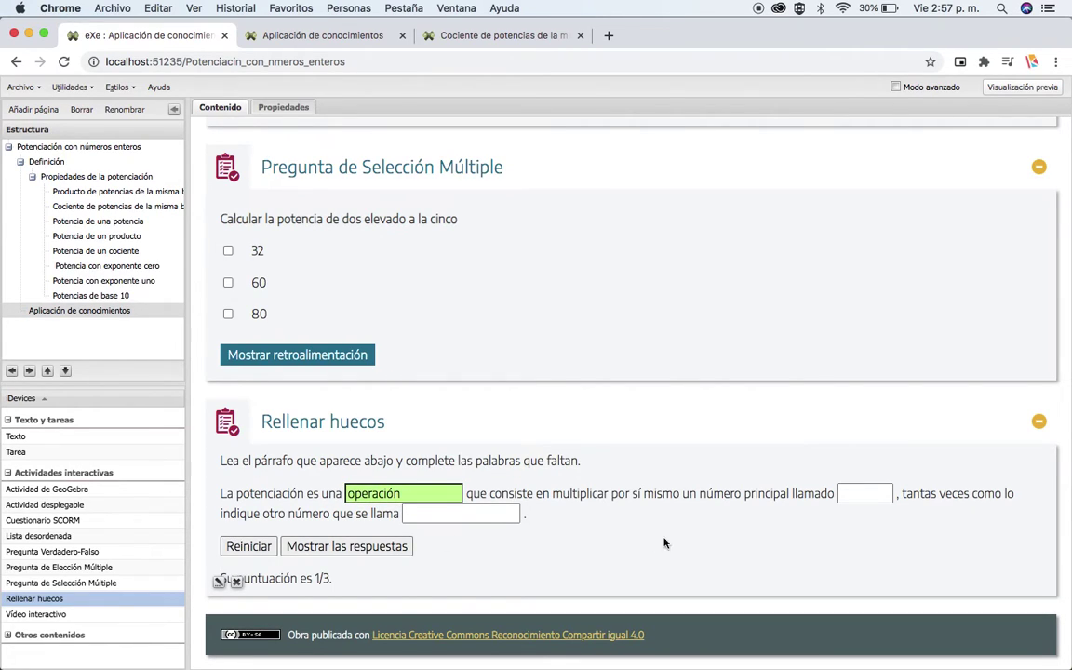
pyautogui.click(857, 494)
pyautogui.write('Base')
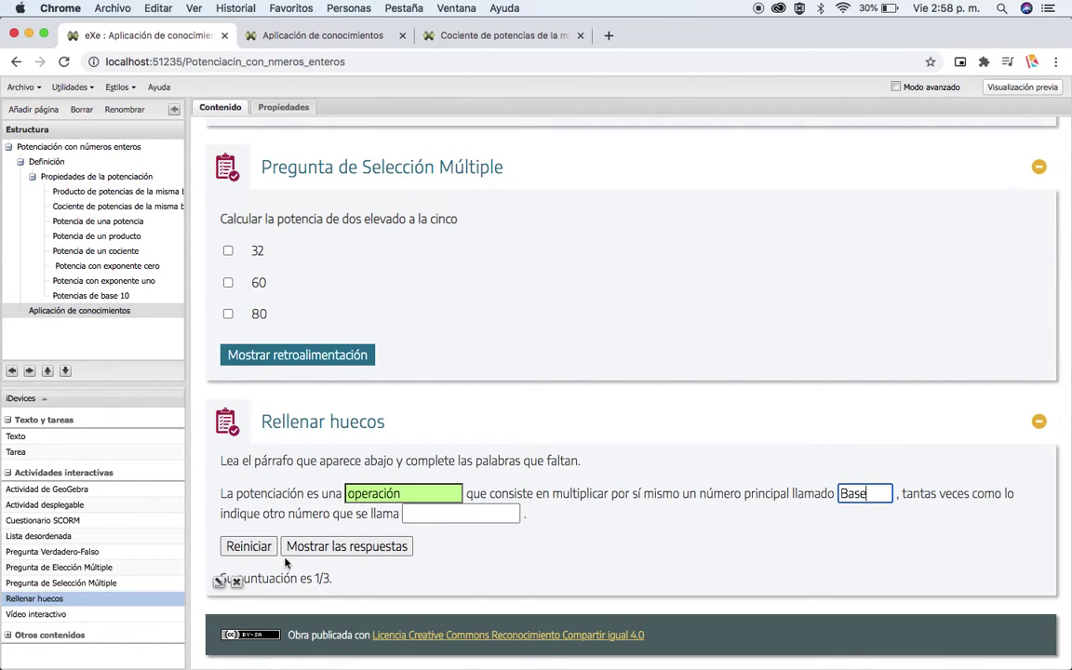
pyautogui.click(249, 547)
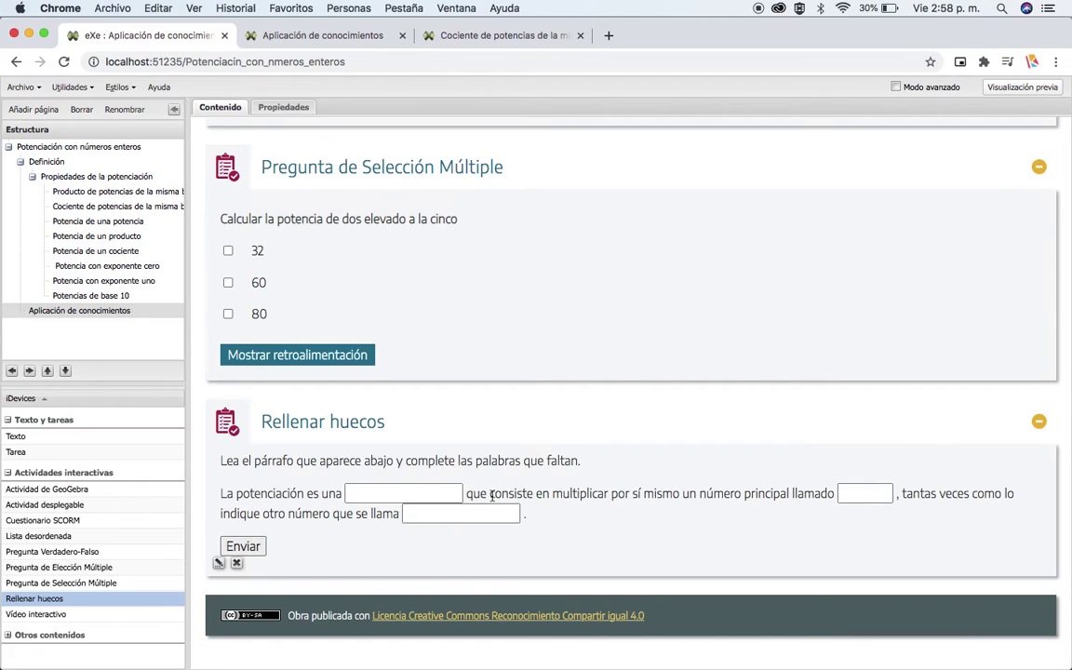
# Submit the Rellenar huecos activity with empty gaps, show its answers, and review the page's three activities.
pyautogui.click(242, 548)
pyautogui.click(347, 556)
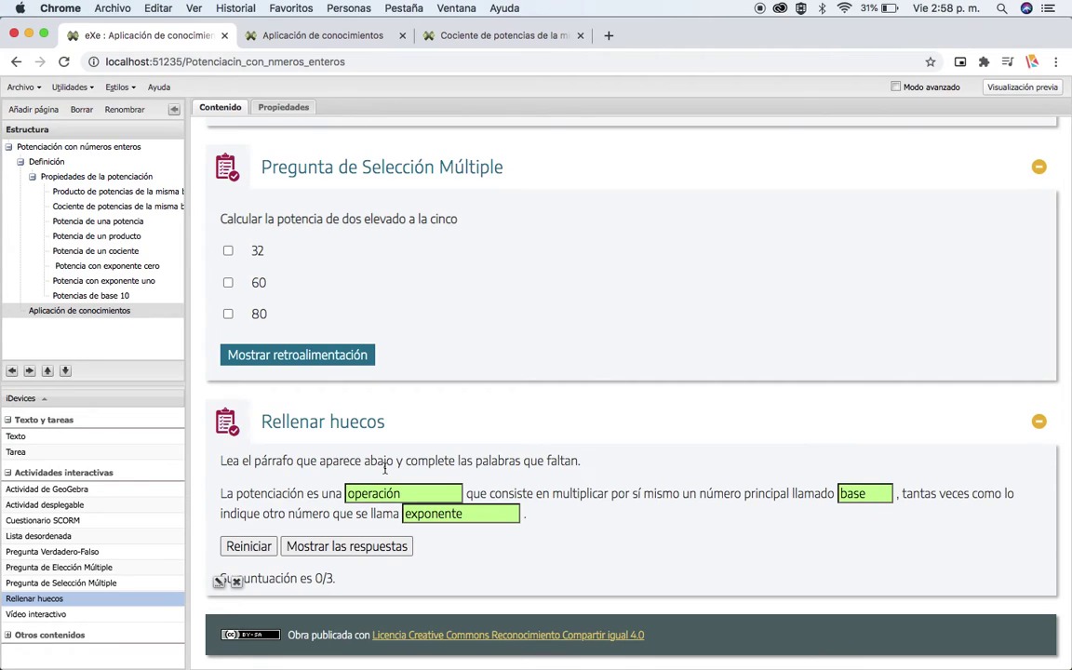
pyautogui.scroll(10, 601, 426)
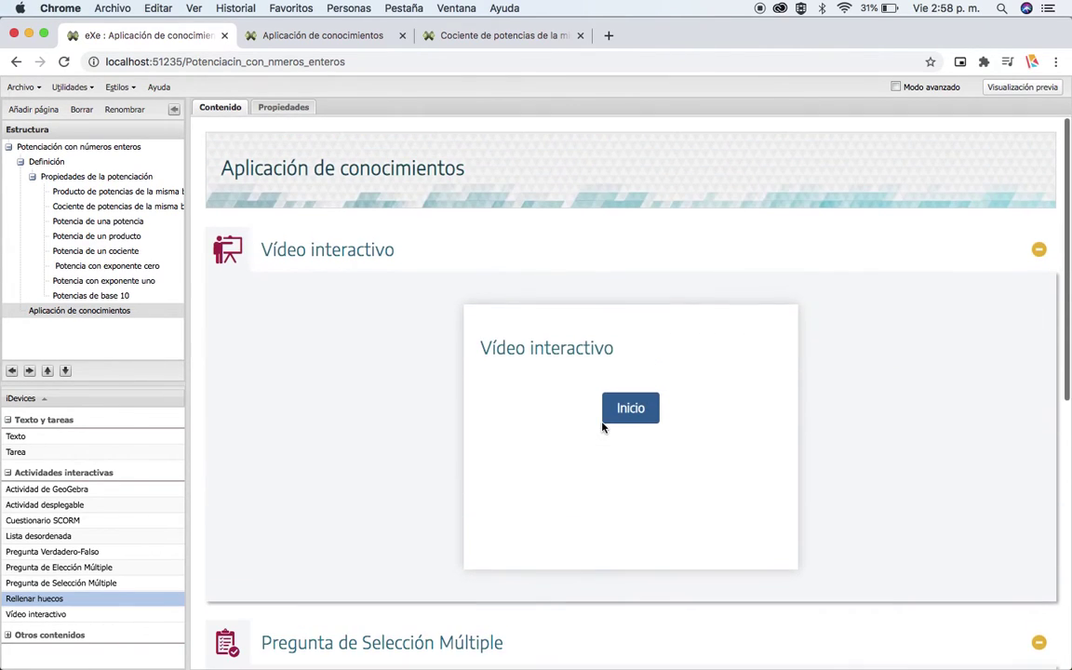
pyautogui.scroll(-10, 443, 389)
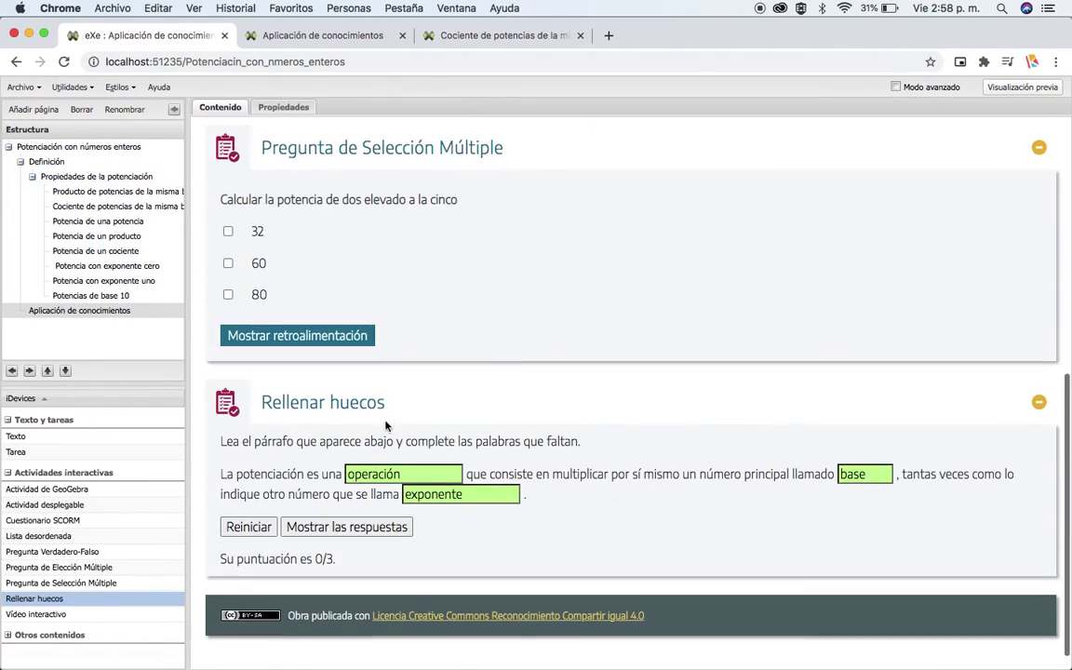
# Read the help on the gap text and Instrucciones fields in a new Rellenar huecos iDevice and discard that iDevice.
pyautogui.click(42, 600)
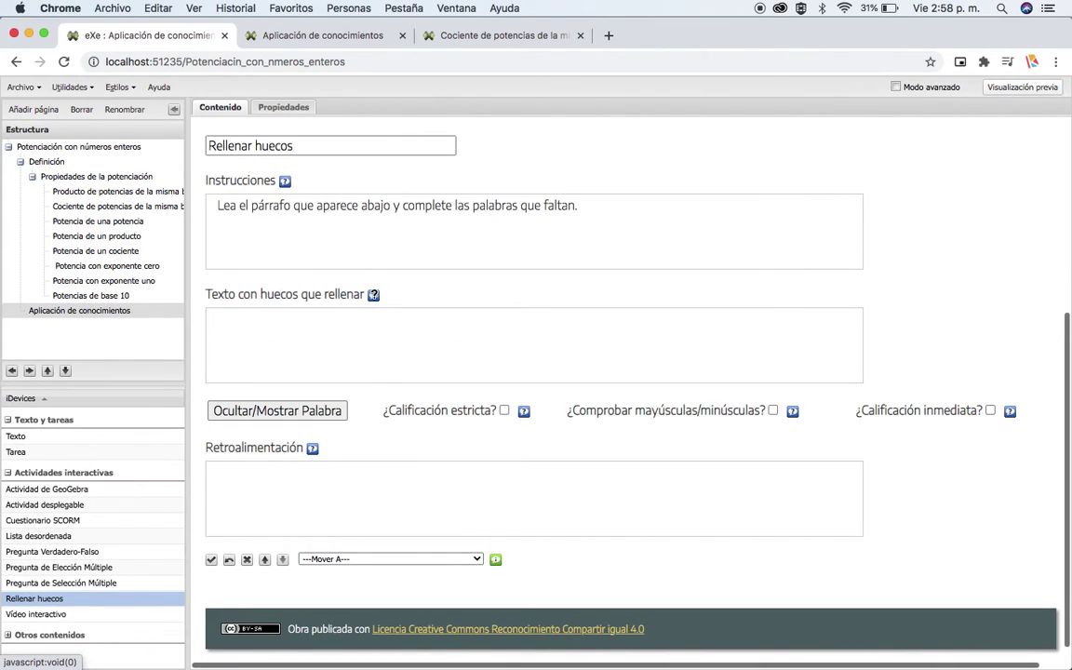
pyautogui.click(373, 294)
pyautogui.click(750, 289)
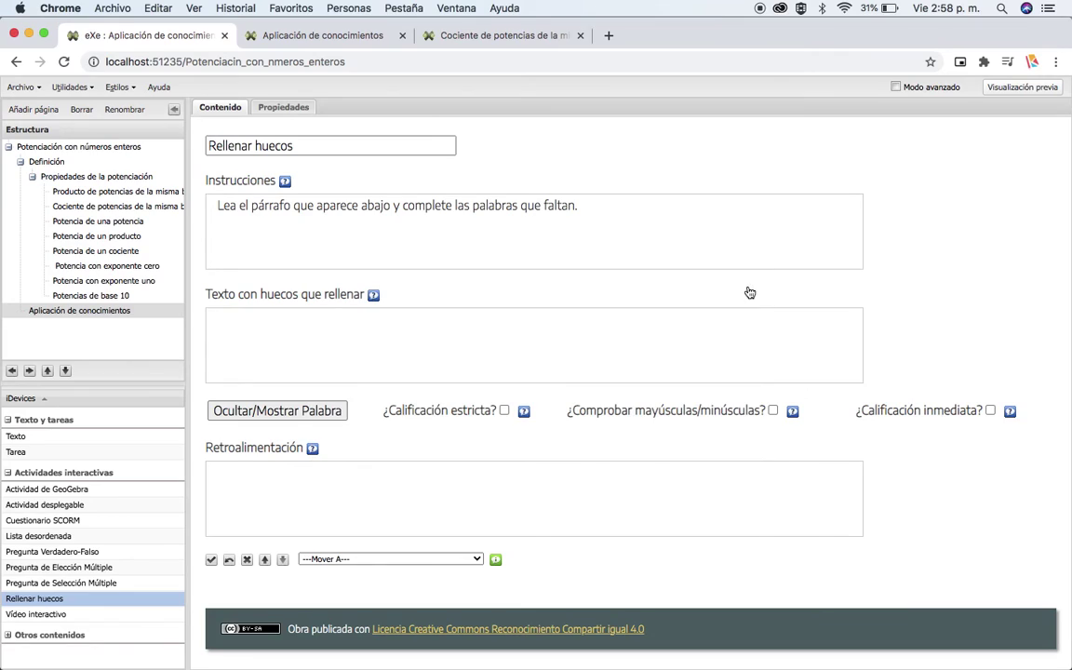
pyautogui.click(284, 180)
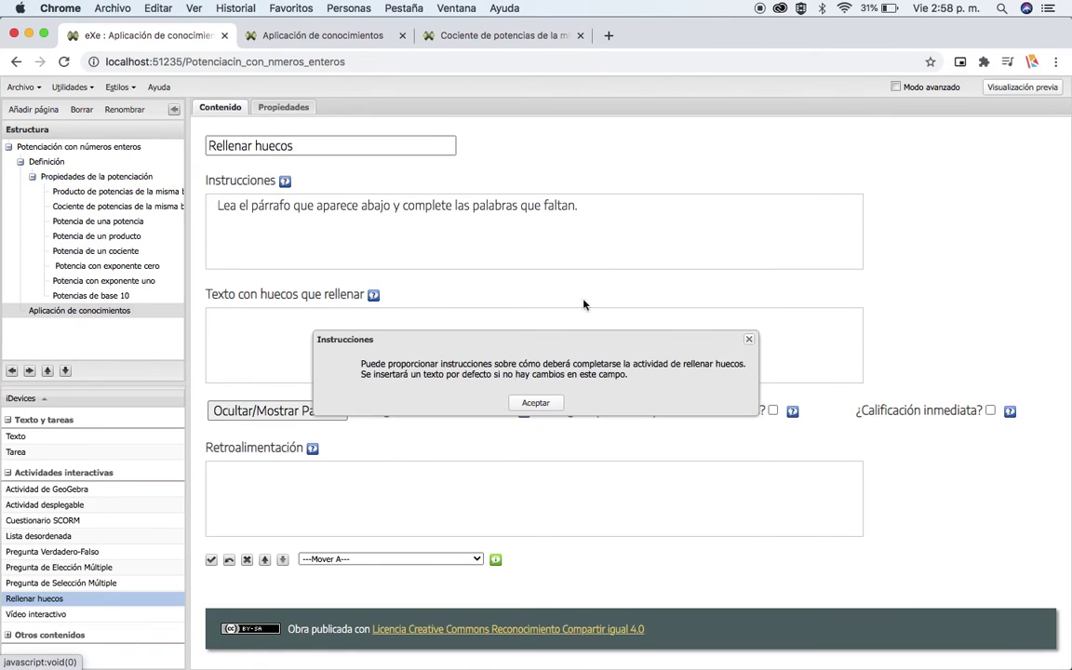
pyautogui.click(749, 340)
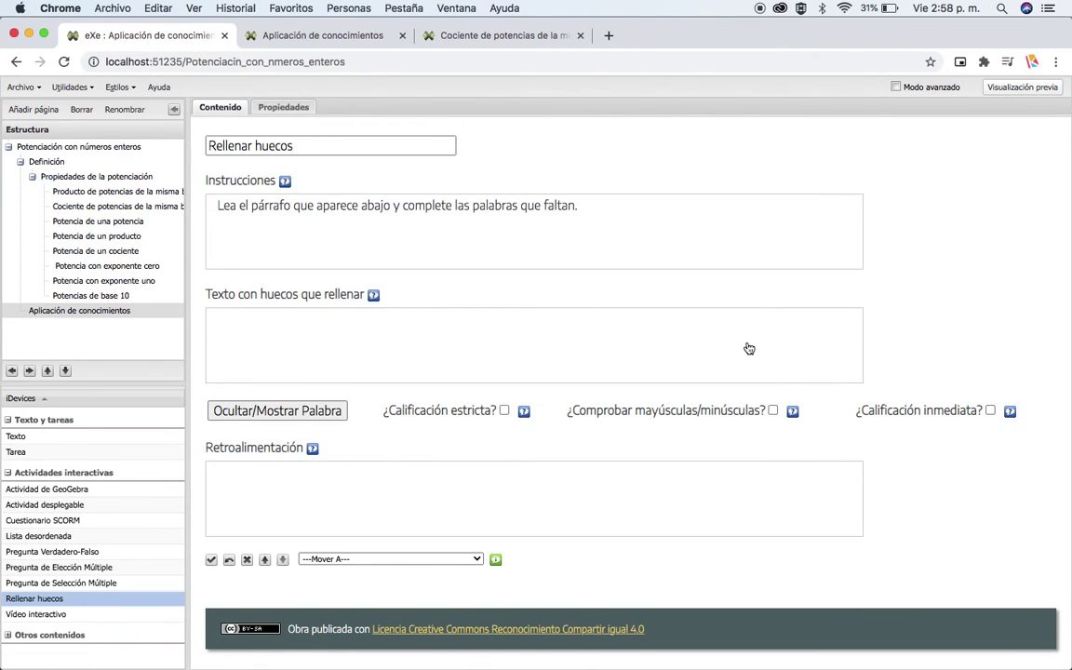
pyautogui.click(246, 560)
pyautogui.click(504, 402)
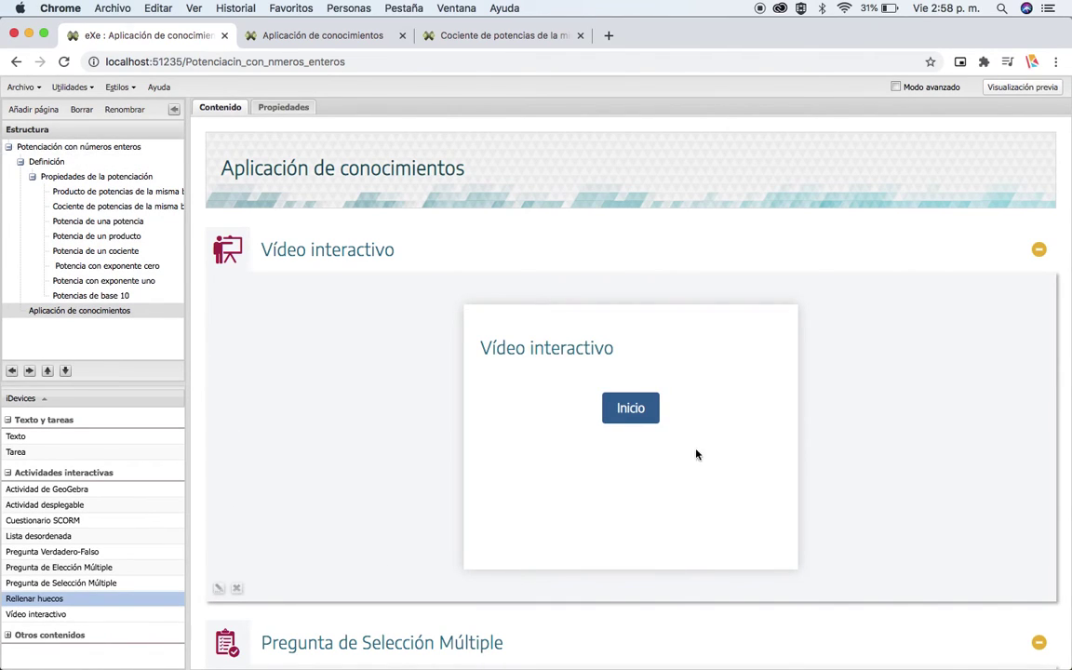
# Preview the project, review its Aplicación de conocimientos, Definición and Propiedades de la potenciación pages, and return to the editor.
pyautogui.click(1017, 90)
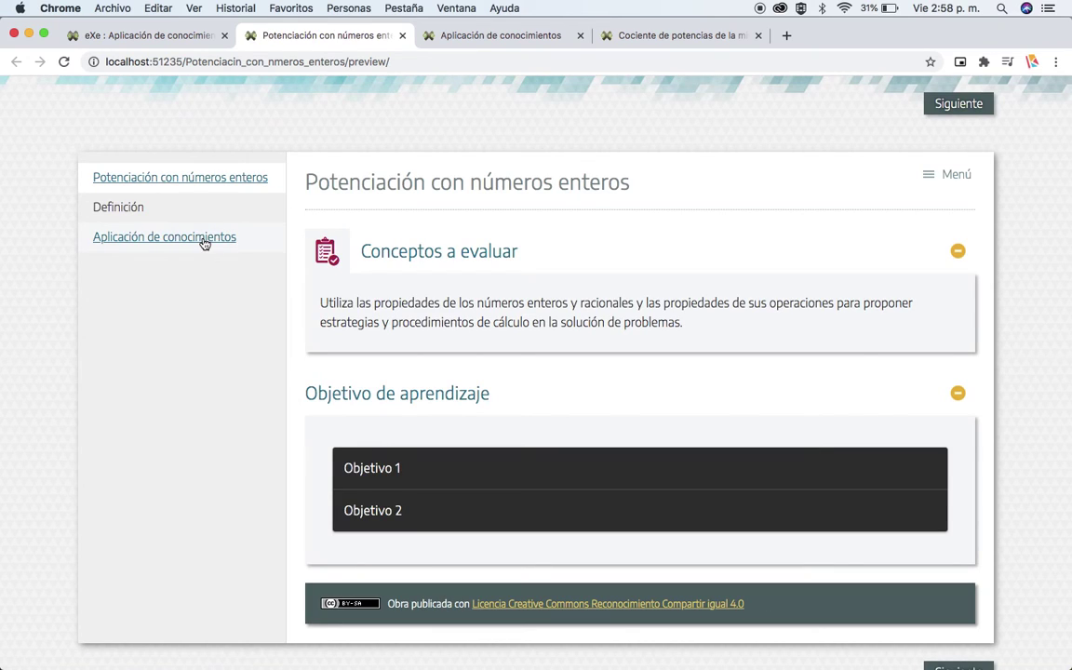
pyautogui.click(204, 241)
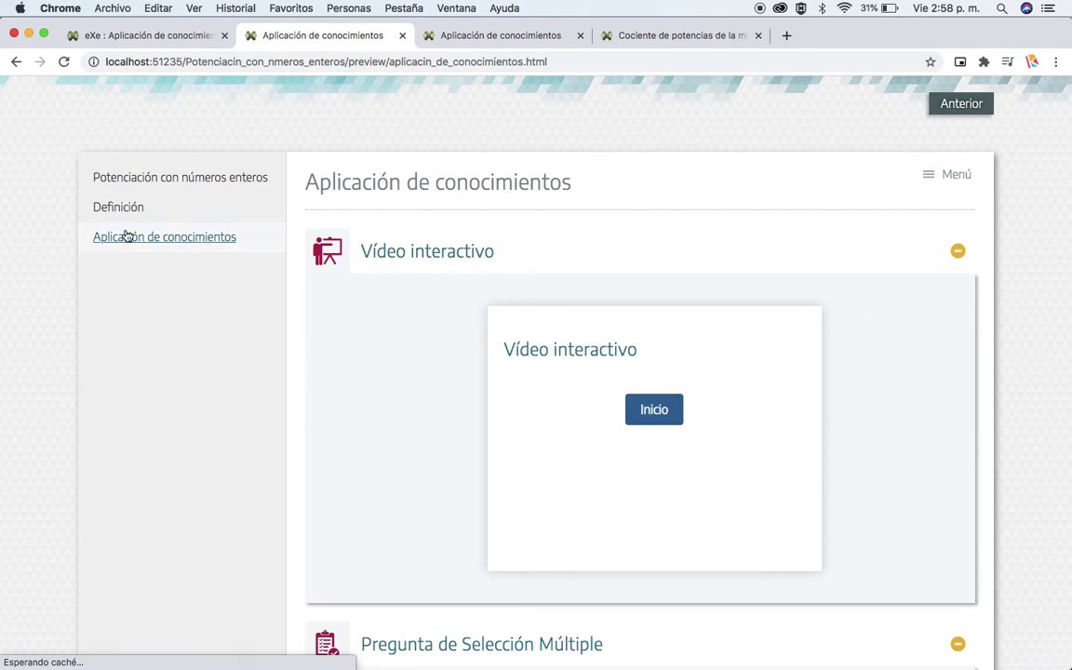
pyautogui.click(80, 209)
pyautogui.scroll(-5, 662, 502)
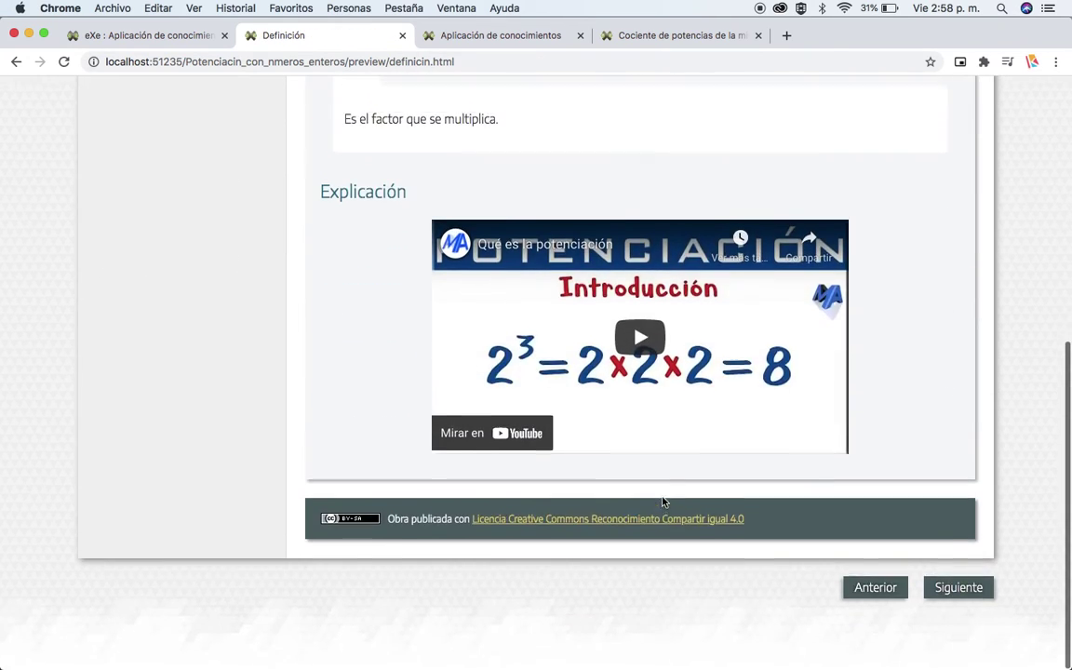
pyautogui.scroll(4, 586, 483)
pyautogui.scroll(2, 177, 265)
pyautogui.click(149, 240)
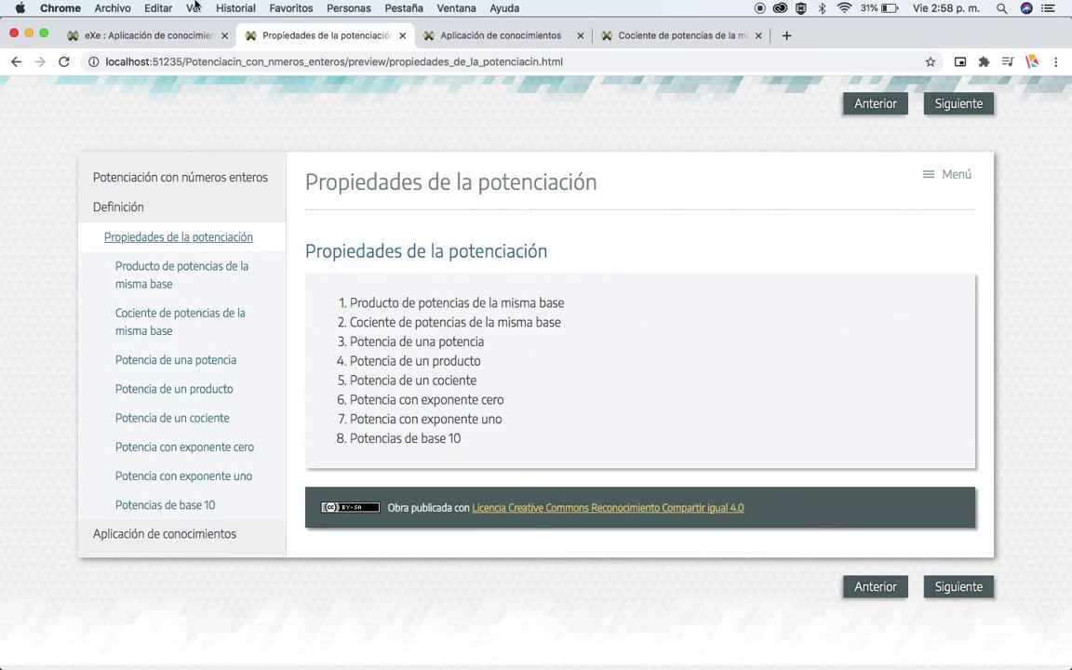
pyautogui.click(157, 35)
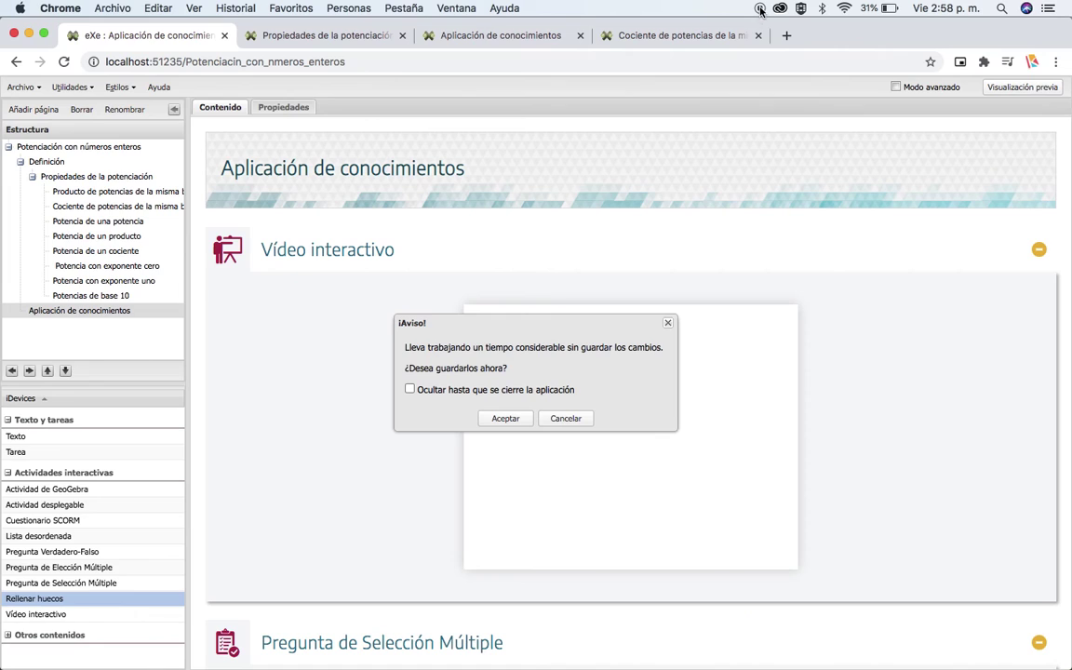